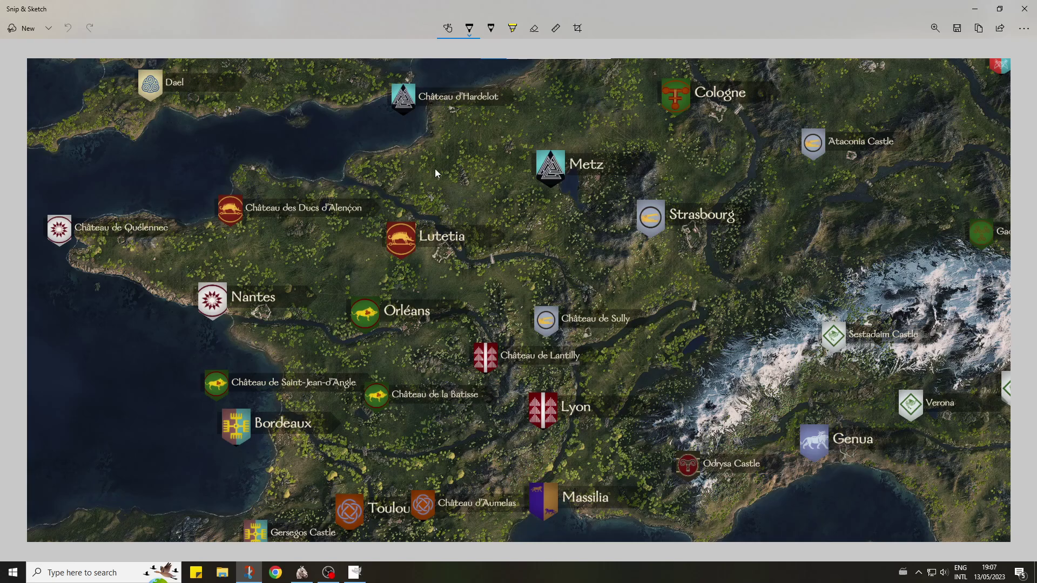
# - Save the captured map of France as a JPG in the desktop's map folder
pyautogui.hotkey('ctrl', 's')
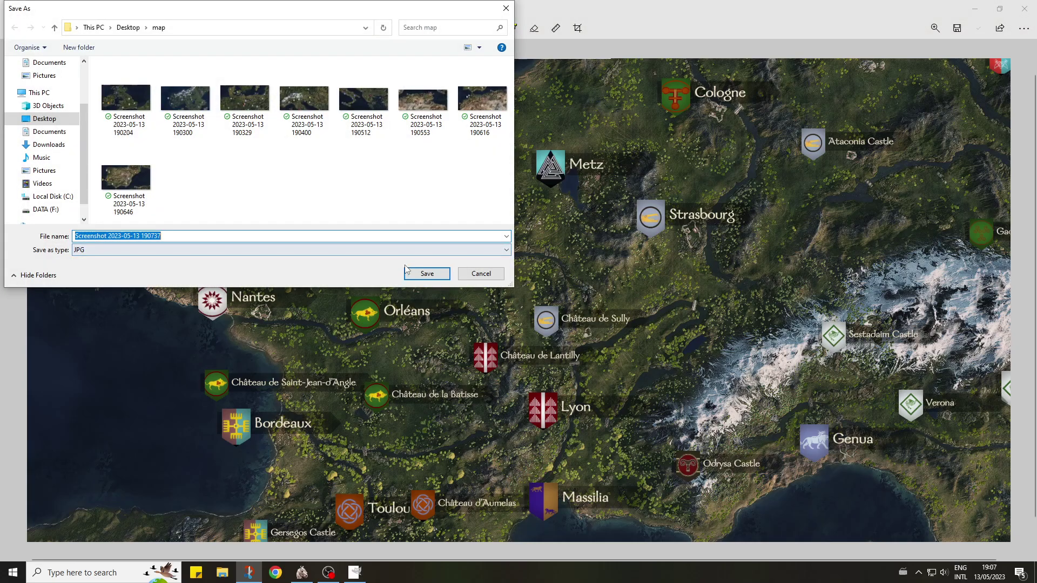
pyautogui.click(435, 274)
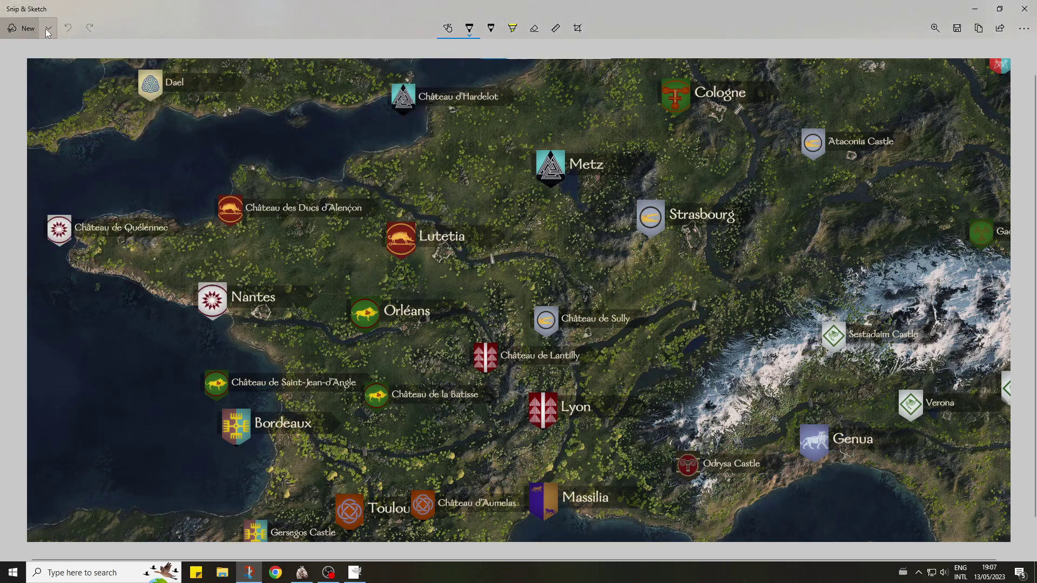
# - Capture a delayed snip of the game map around central Europe and save it as a JPG in the map folder
pyautogui.click(47, 33)
pyautogui.click(38, 92)
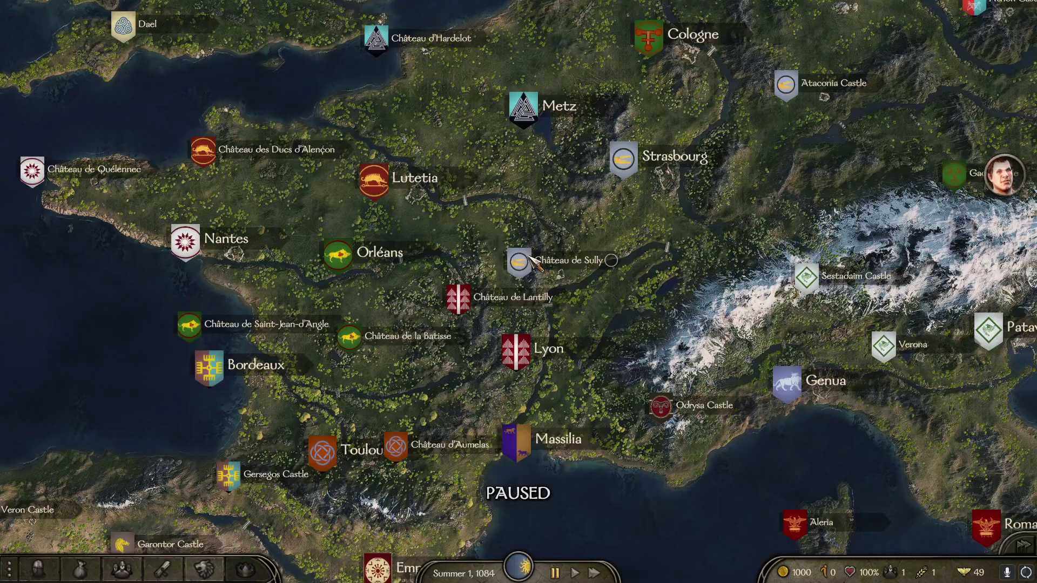
pyautogui.moveTo(523, 254); pyautogui.dragTo(282, 333)
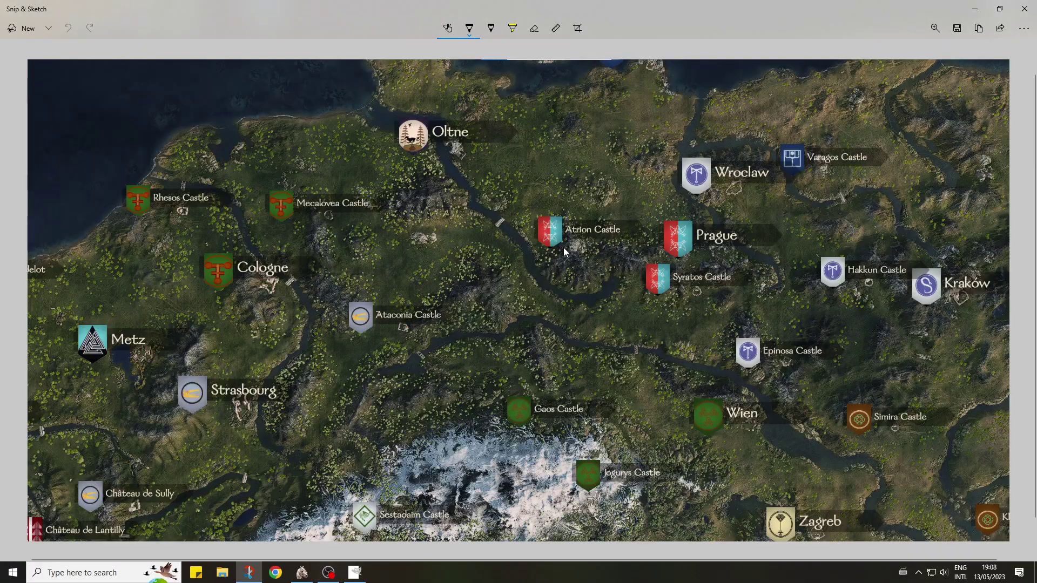
pyautogui.hotkey('ctrl', 's')
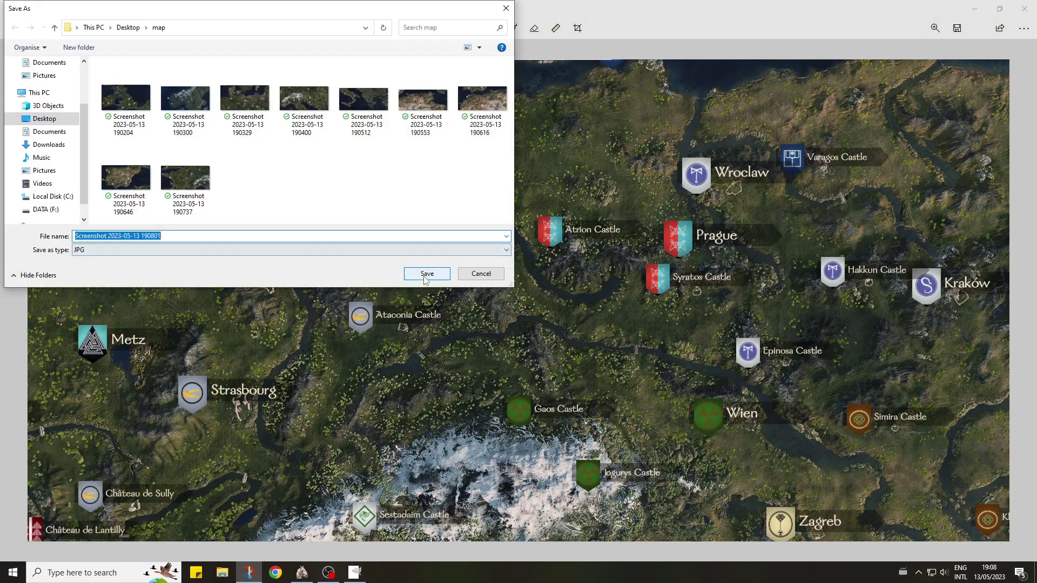
pyautogui.click(426, 273)
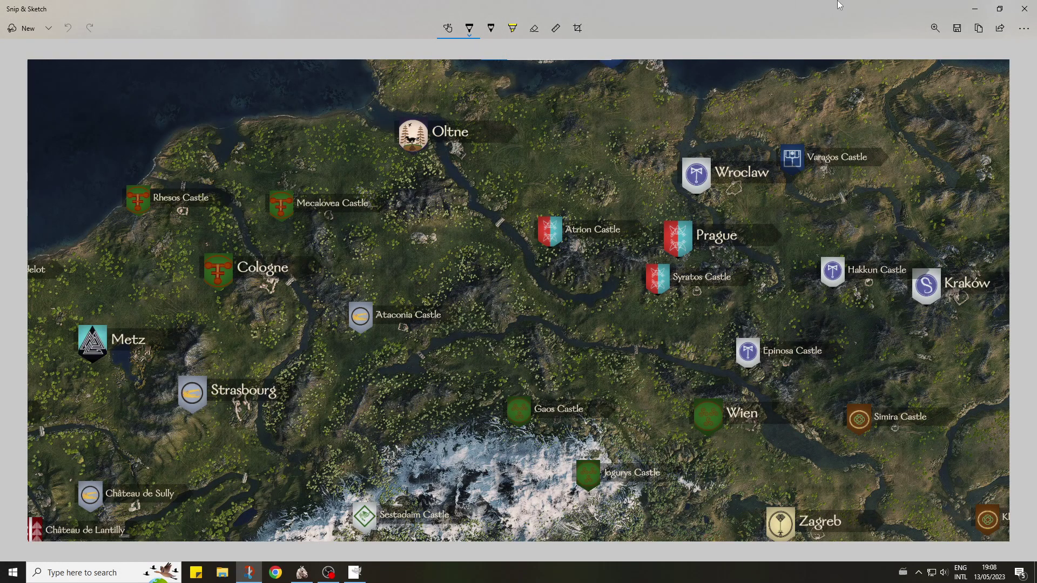
# - Minimize the snipping window and open the desktop's map folder in a small, non-maximized window
pyautogui.click(975, 9)
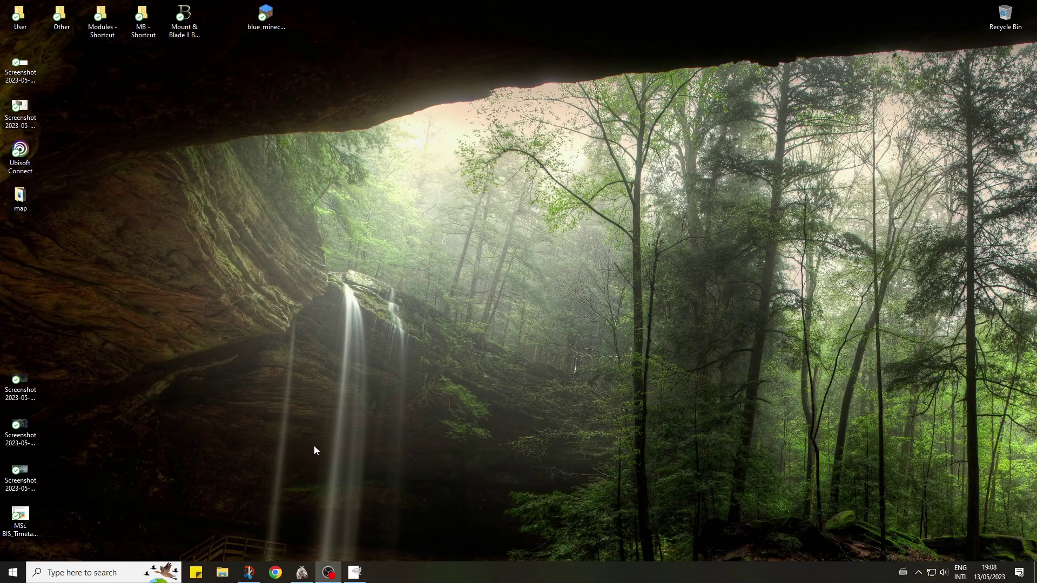
pyautogui.click(30, 207)
pyautogui.click(186, 232)
pyautogui.doubleClick(34, 206)
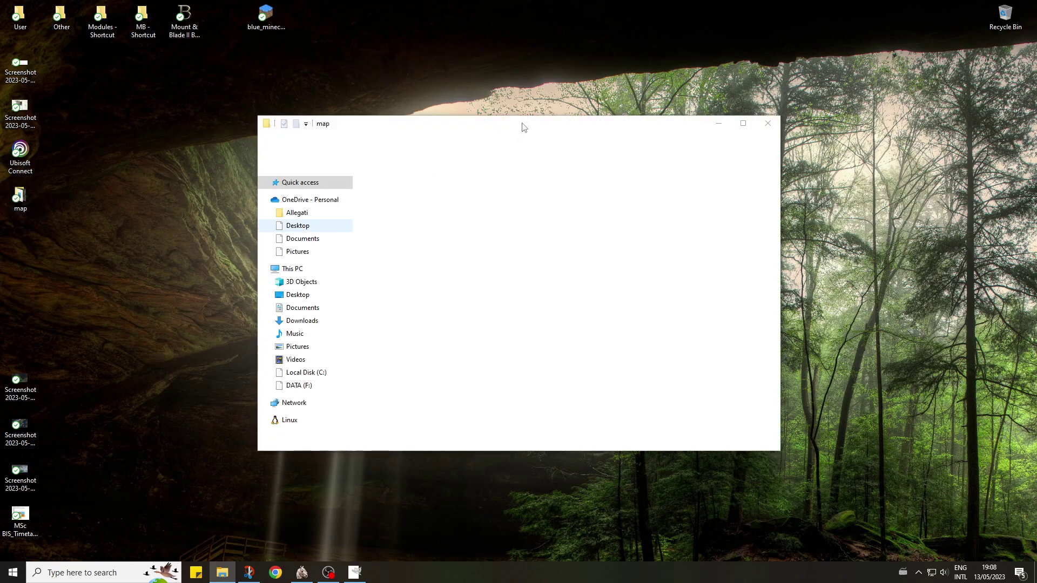
pyautogui.doubleClick(524, 127)
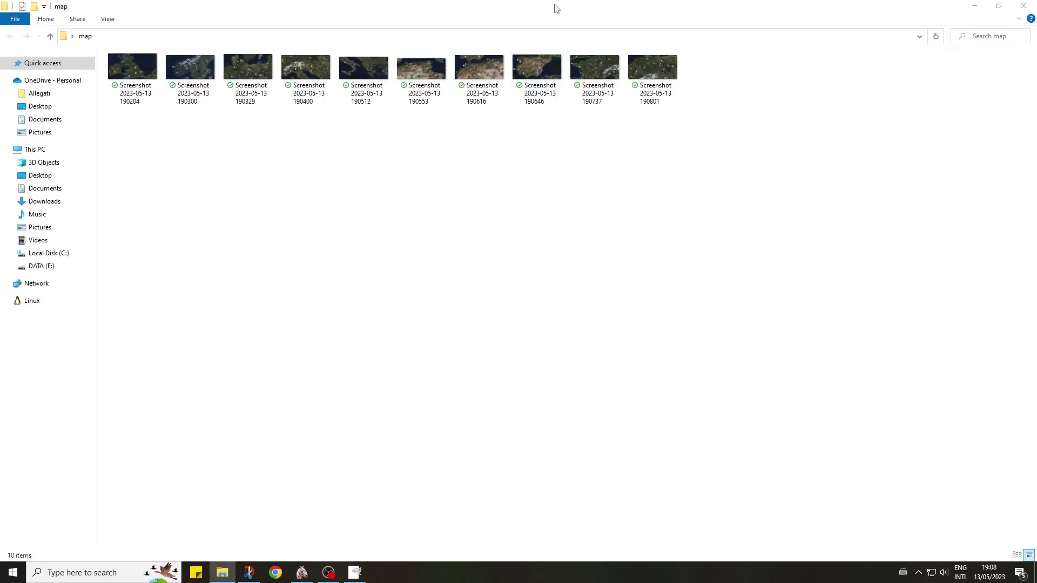
pyautogui.doubleClick(557, 8)
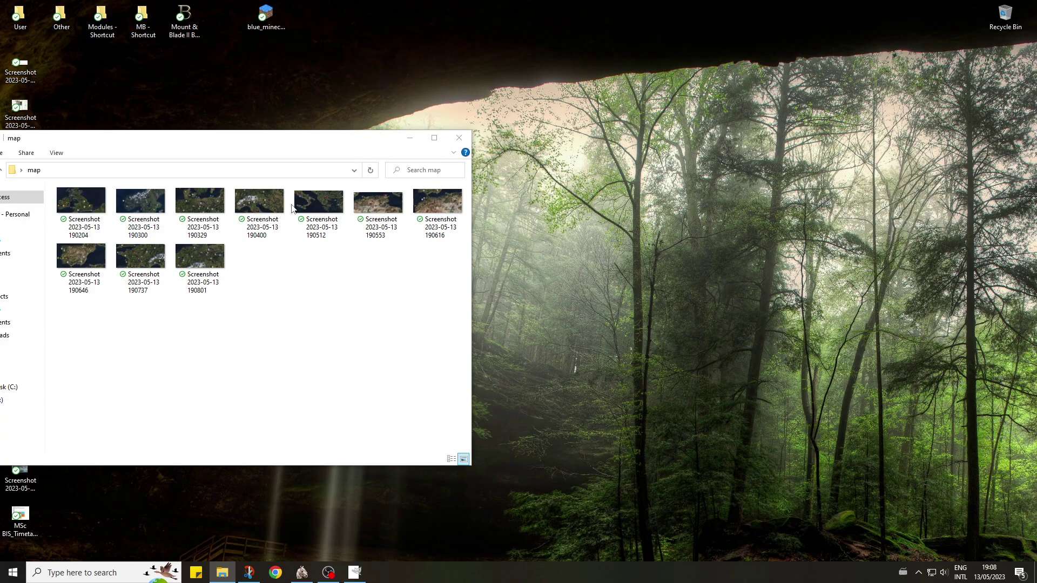
# - Bring up the GIMP window beside the map folder and select all the screenshots in the folder
pyautogui.click(355, 573)
pyautogui.moveTo(503, 5); pyautogui.dragTo(745, 37)
pyautogui.click(340, 317)
pyautogui.moveTo(432, 323); pyautogui.dragTo(96, 210)
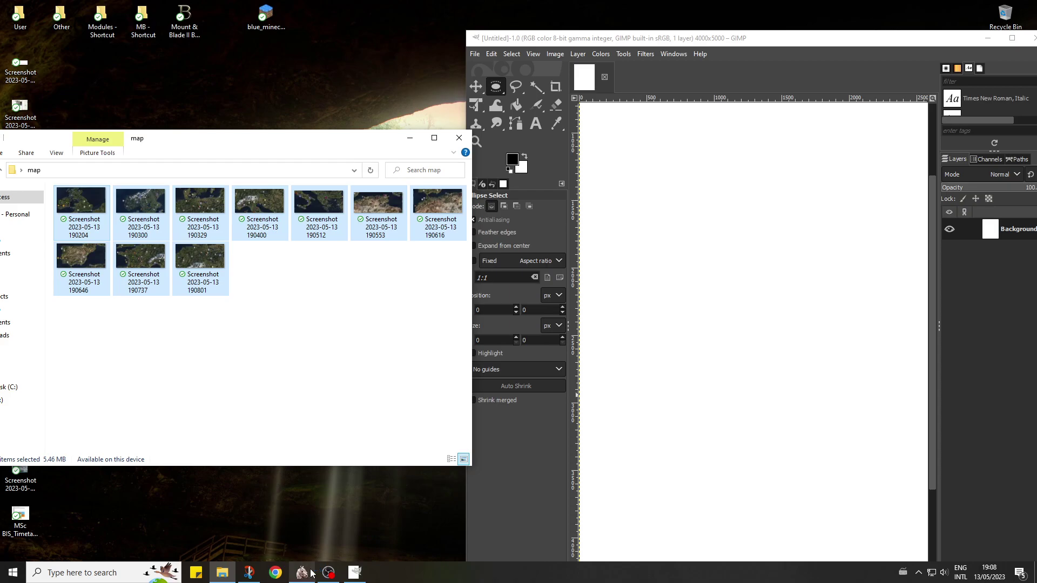
# - Switch to Mount & Blade II: Bannerlord and exit the game
pyautogui.click(302, 518)
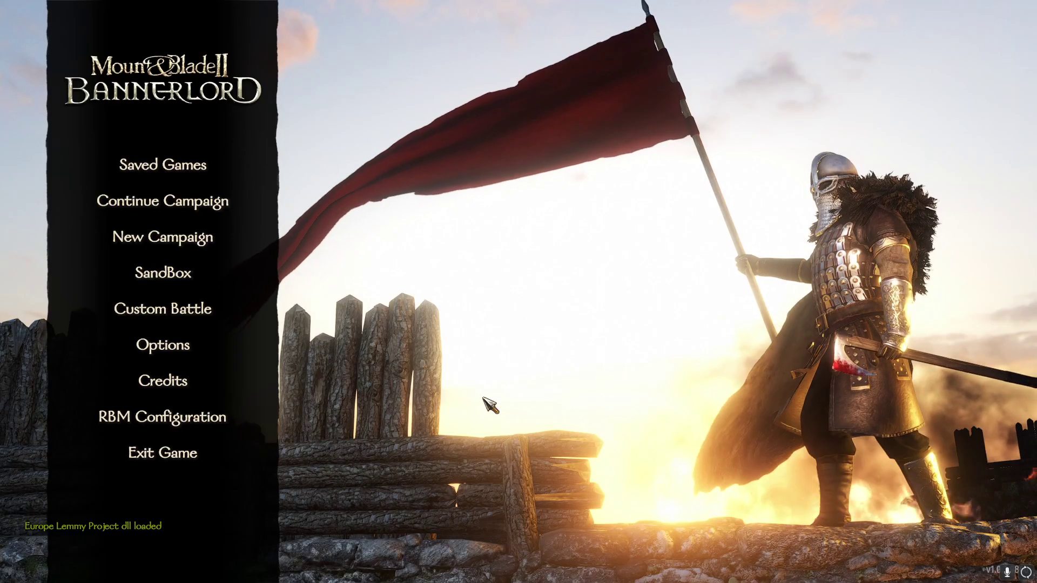
pyautogui.click(232, 445)
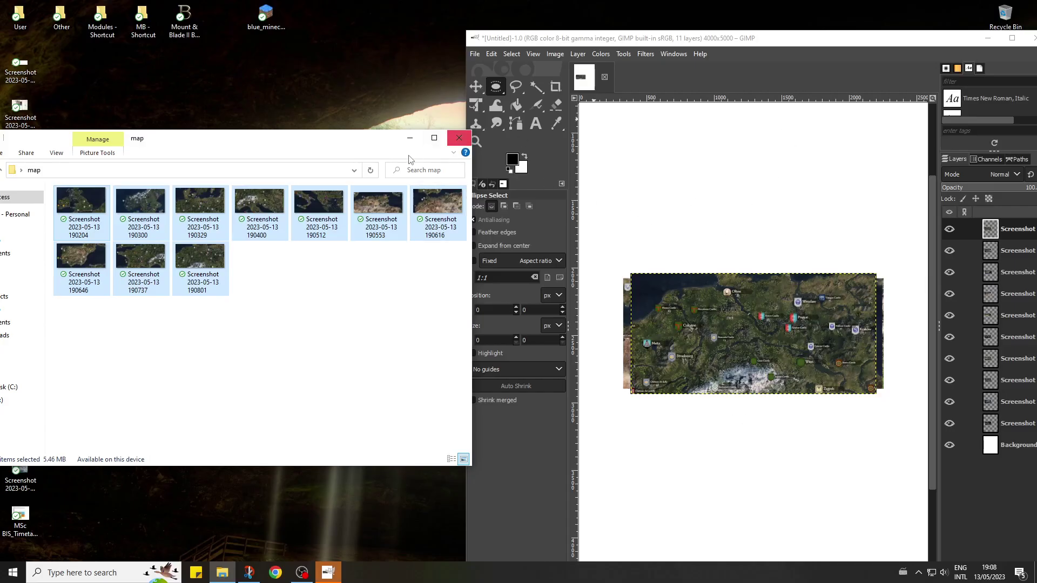
# - Maximize GIMP and spread the stacked central Europe, France, Iberia and North Africa layers across the canvas with the Move tool
pyautogui.click(449, 137)
pyautogui.doubleClick(773, 39)
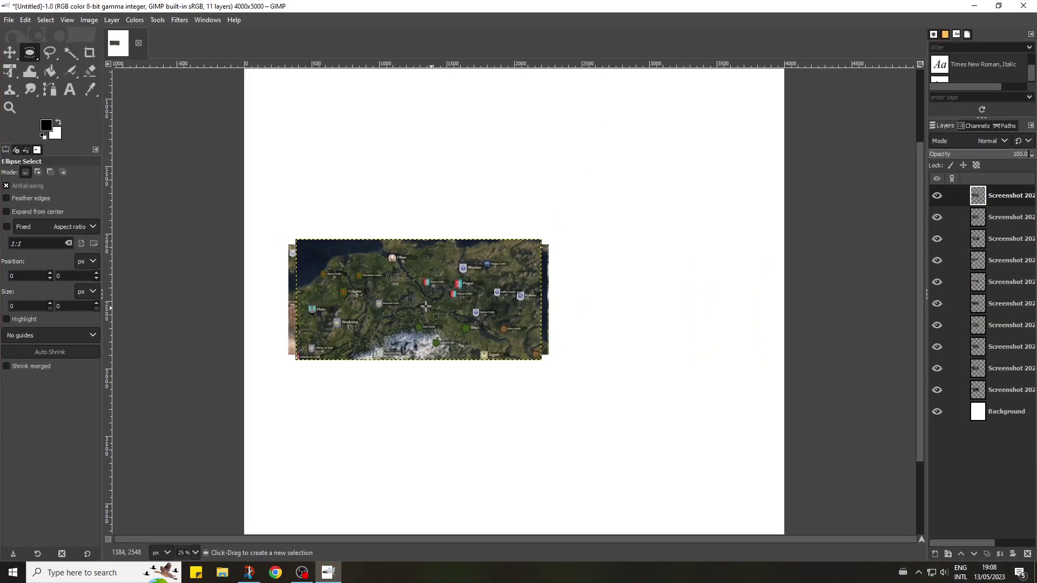
pyautogui.click(9, 52)
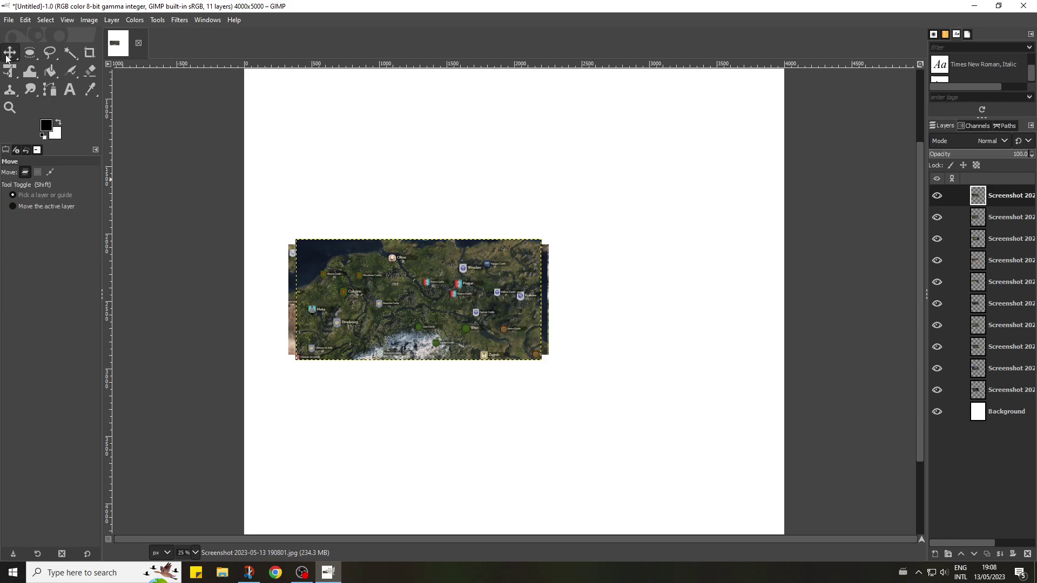
pyautogui.moveTo(411, 296); pyautogui.dragTo(537, 164)
pyautogui.moveTo(462, 285); pyautogui.dragTo(446, 166)
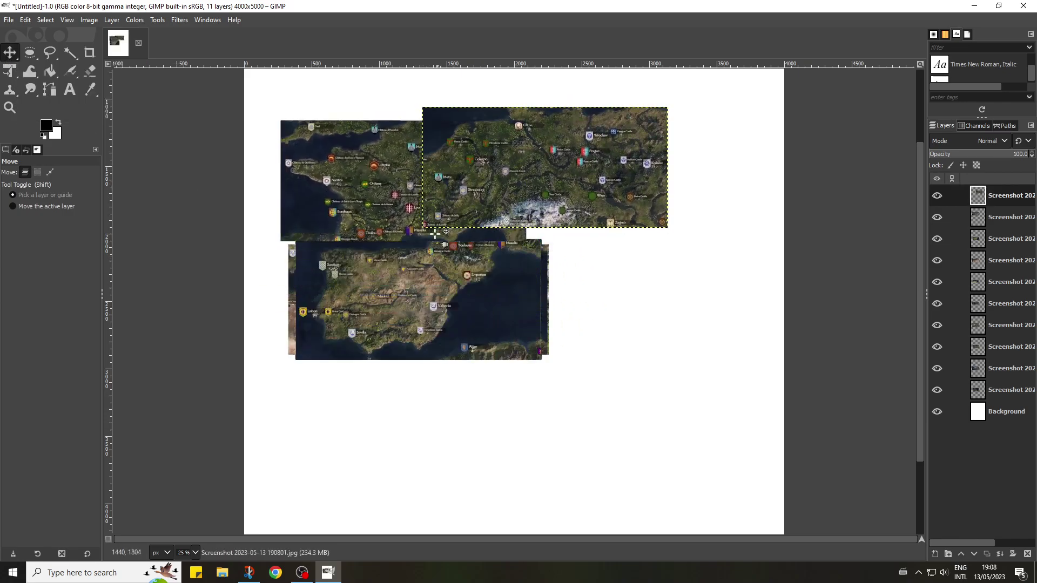
pyautogui.moveTo(522, 253); pyautogui.dragTo(477, 453)
pyautogui.moveTo(536, 286); pyautogui.dragTo(617, 445)
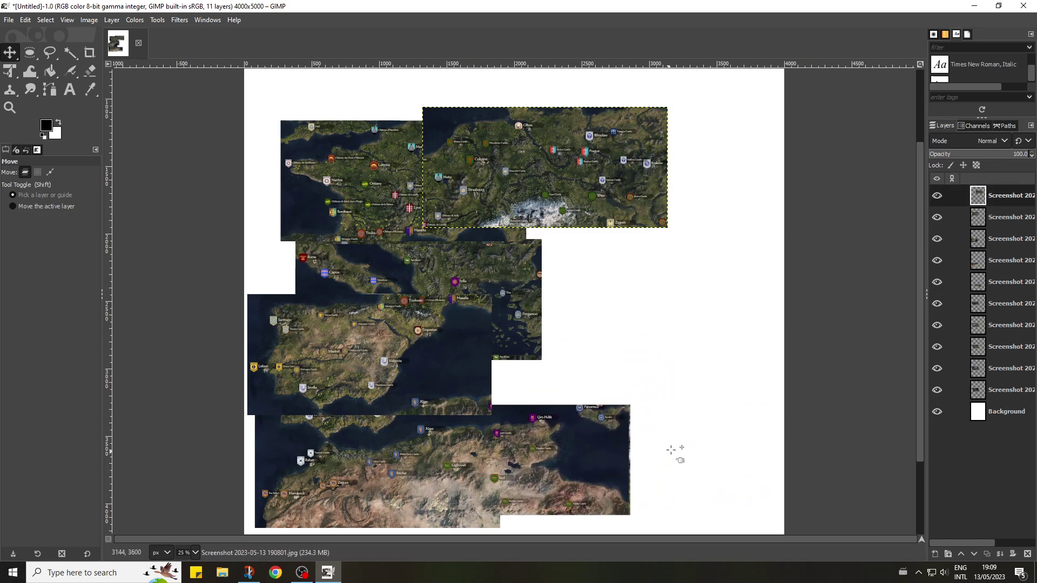
# - Fit the central Europe layer over the France layer and the Iberia layer against the North African coast
pyautogui.moveTo(593, 172); pyautogui.dragTo(558, 144)
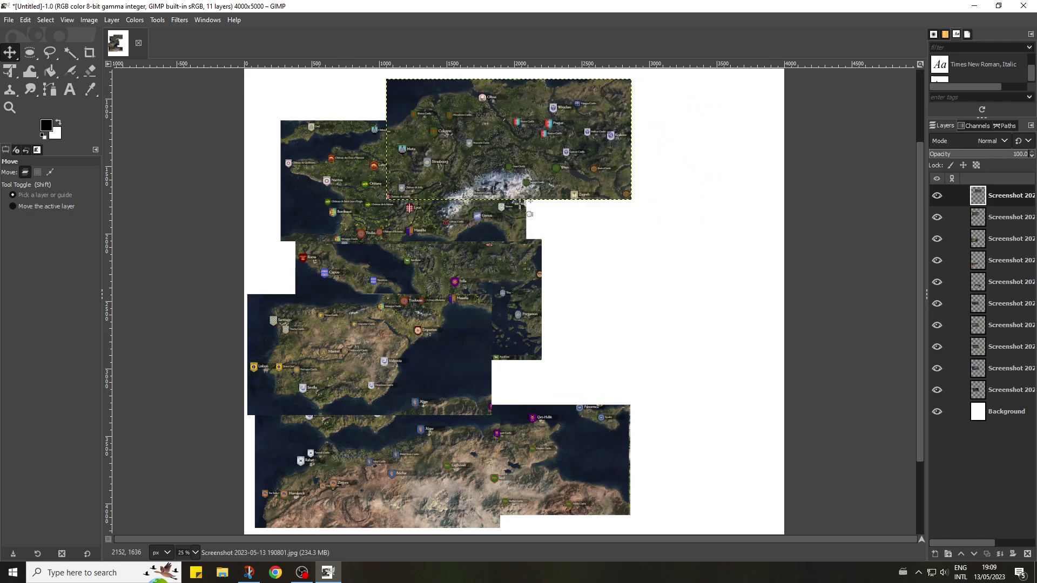
pyautogui.moveTo(401, 339); pyautogui.dragTo(416, 366)
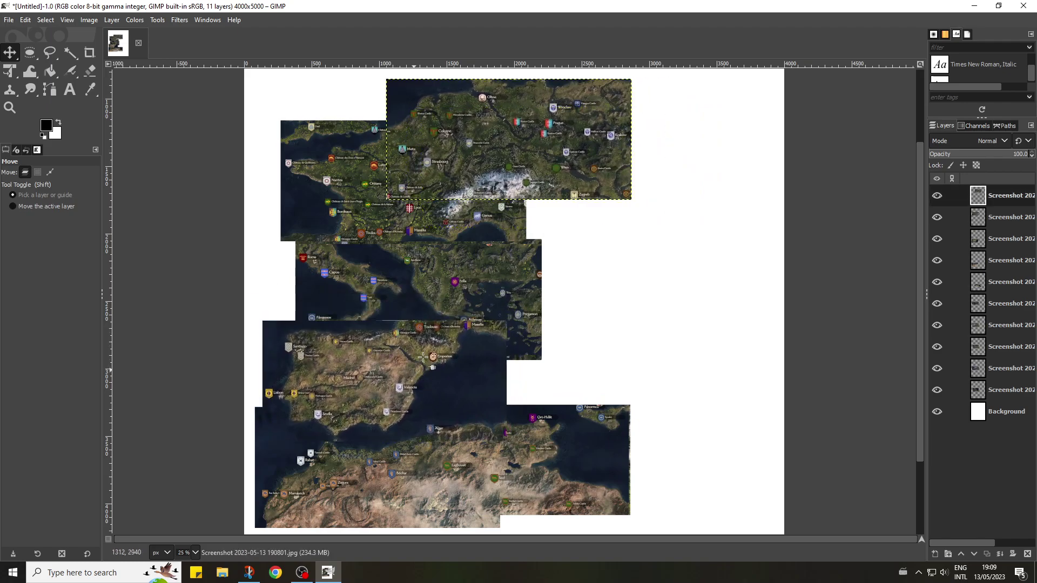
# - Spread the Greece, Alps, Scandinavia and Britain layers to their geographic places on the canvas
pyautogui.moveTo(505, 270); pyautogui.dragTo(691, 285)
pyautogui.moveTo(403, 272); pyautogui.dragTo(524, 185)
pyautogui.moveTo(411, 402); pyautogui.dragTo(524, 87)
pyautogui.moveTo(369, 386); pyautogui.dragTo(318, 174)
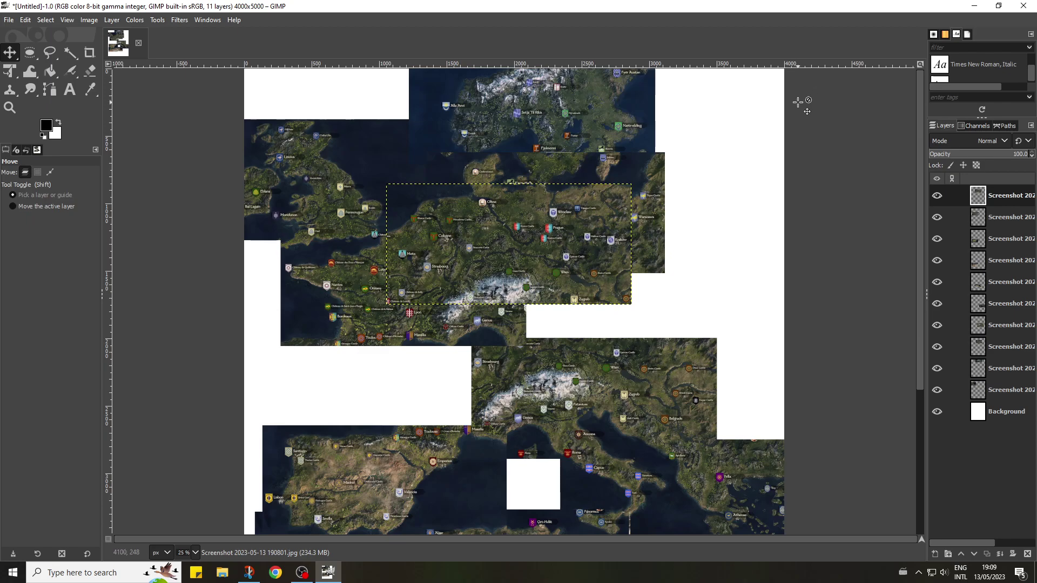
# - Move both North Africa layers down toward the canvas's lower edge and fit the Iberia layer above them
pyautogui.scroll(-5, 382, 370)
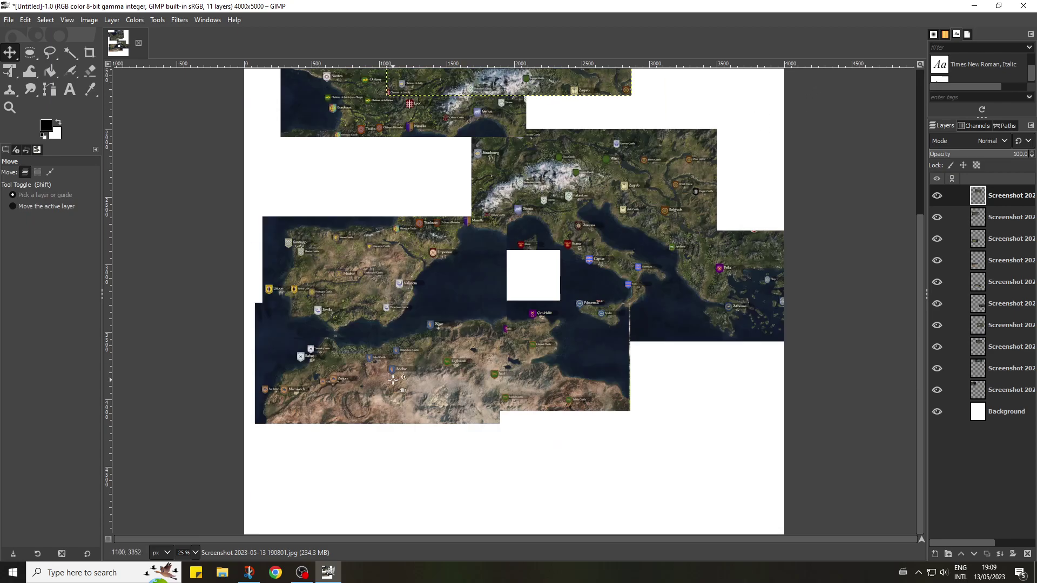
pyautogui.moveTo(393, 396); pyautogui.dragTo(384, 506)
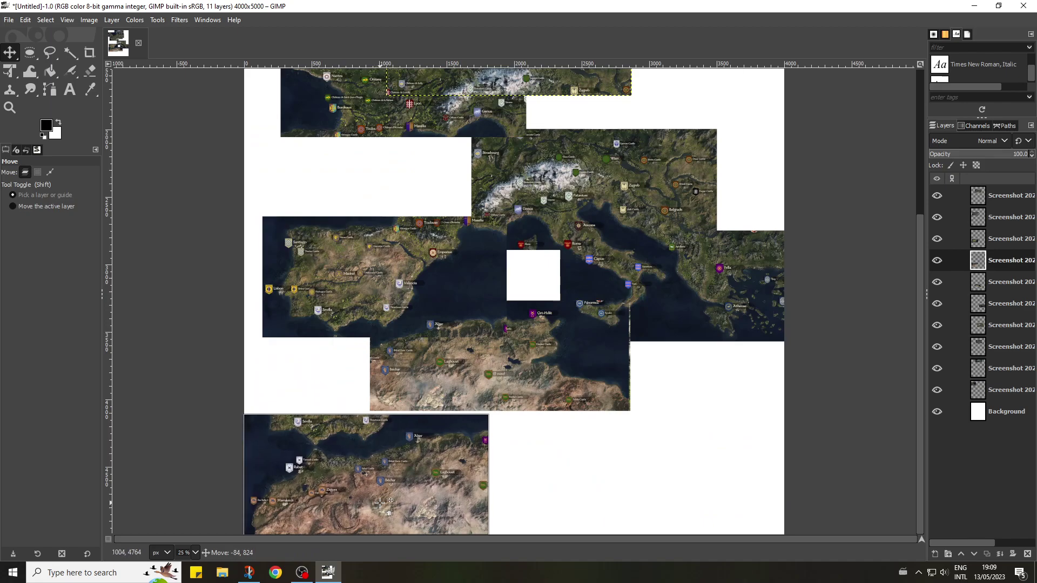
pyautogui.moveTo(501, 362); pyautogui.dragTo(498, 467)
pyautogui.moveTo(342, 287); pyautogui.dragTo(324, 397)
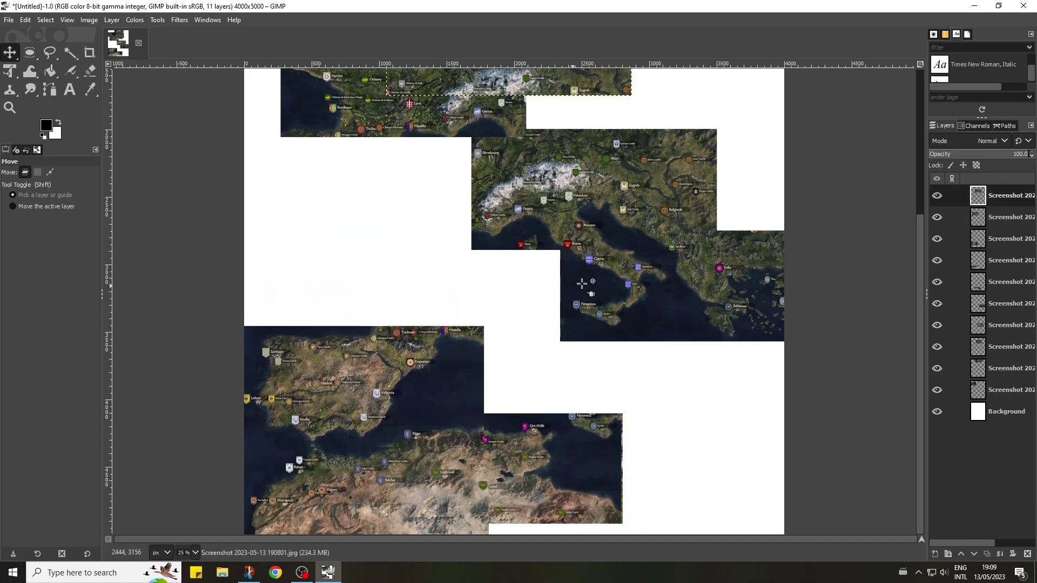
# - Move the Italy–Greece, Alps–Balkans and France layers down so they join the Iberia and North Africa pieces
pyautogui.moveTo(665, 275); pyautogui.dragTo(662, 390)
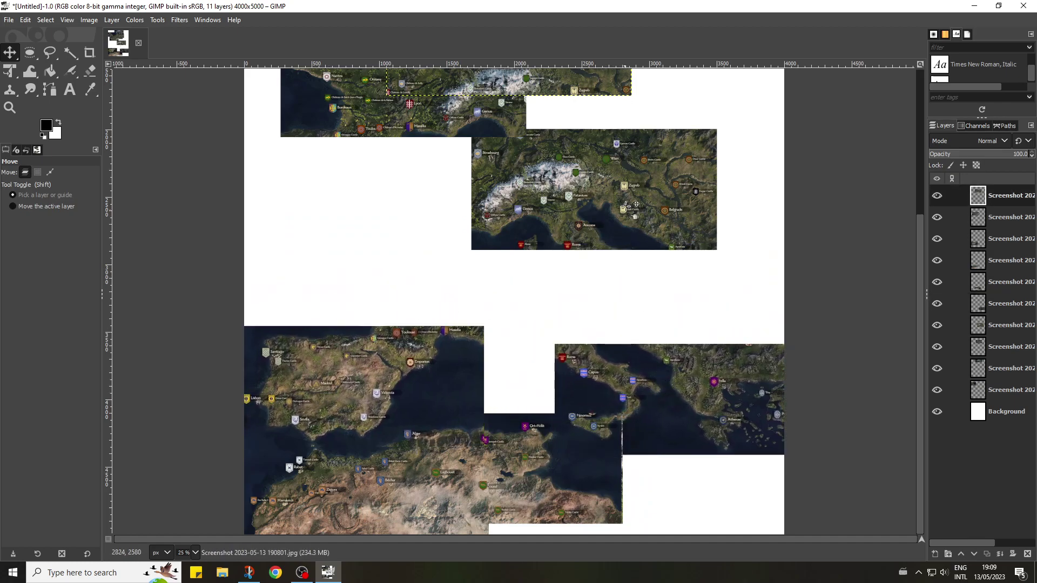
pyautogui.moveTo(626, 207); pyautogui.dragTo(628, 316)
pyautogui.click(444, 110)
pyautogui.moveTo(441, 110); pyautogui.dragTo(486, 315)
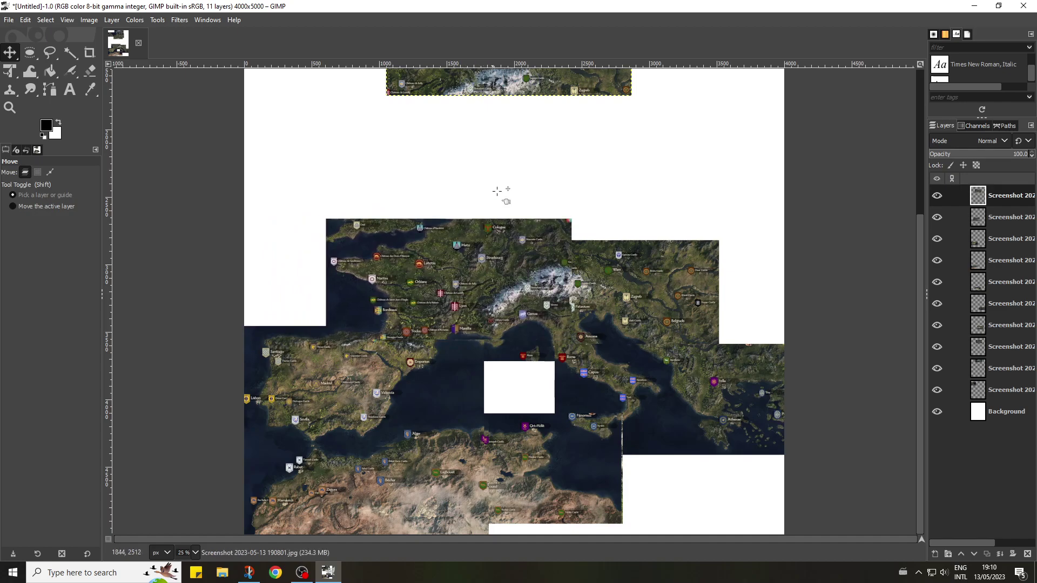
# - Move the central Europe, Denmark–Poland, Britain and Scandinavia layers down to join the assembled southern part of the map
pyautogui.scroll(4, 502, 184)
pyautogui.moveTo(509, 174); pyautogui.dragTo(564, 376)
pyautogui.moveTo(589, 150); pyautogui.dragTo(648, 336)
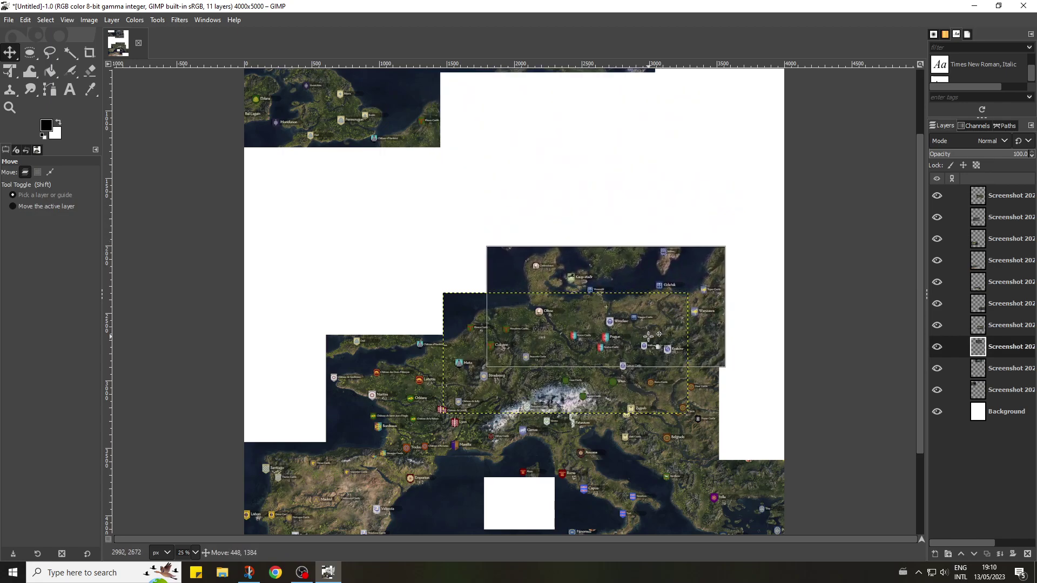
pyautogui.moveTo(388, 112); pyautogui.dragTo(439, 320)
pyautogui.scroll(3, 543, 172)
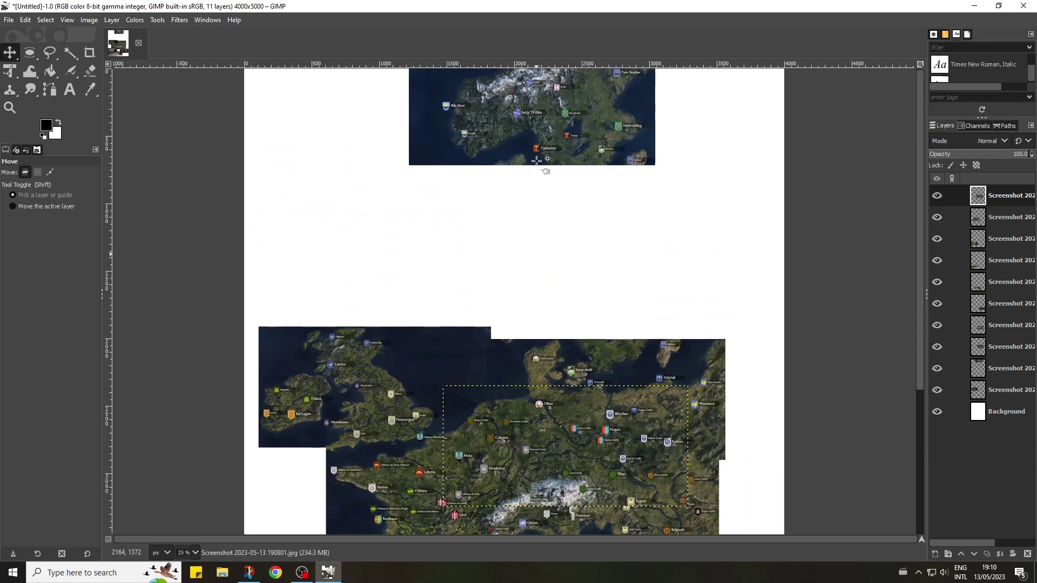
pyautogui.moveTo(554, 155); pyautogui.dragTo(592, 307)
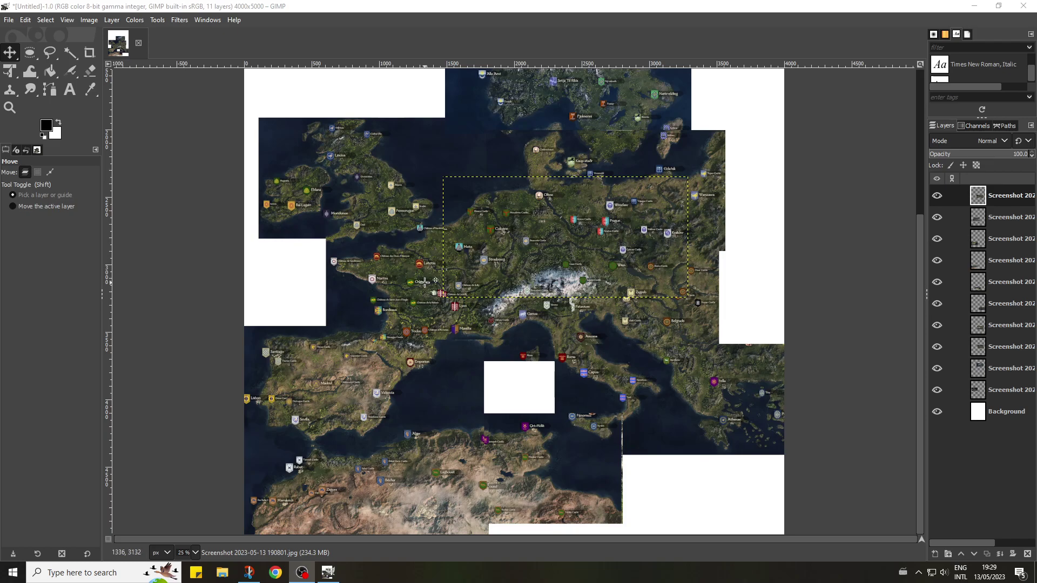
# - Nudge the Scandinavia layer down until its coastline matches the Denmark layer
pyautogui.scroll(5, 521, 320)
pyautogui.scroll(4, 517, 311)
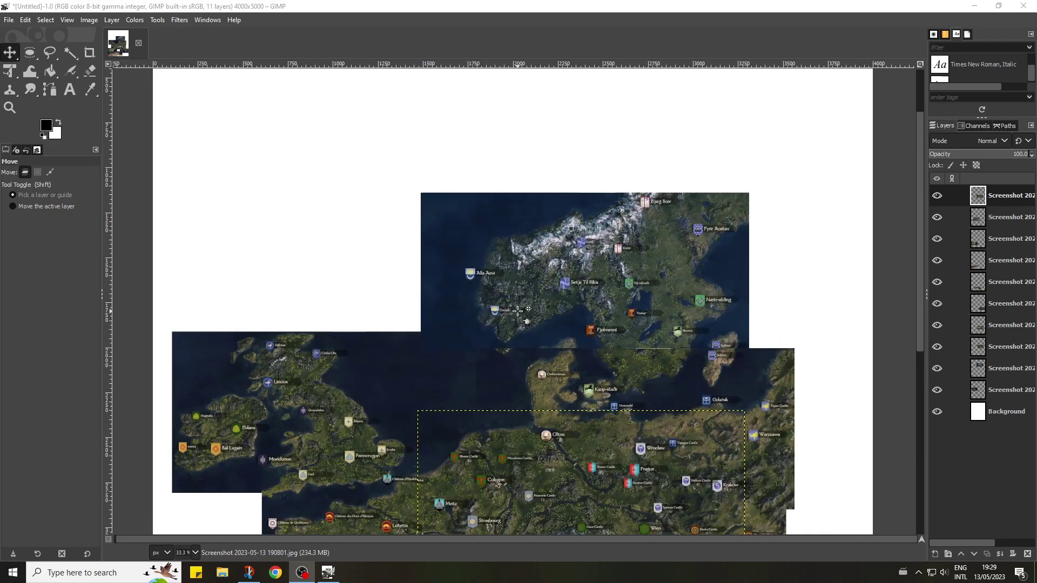
pyautogui.scroll(-3, 519, 308)
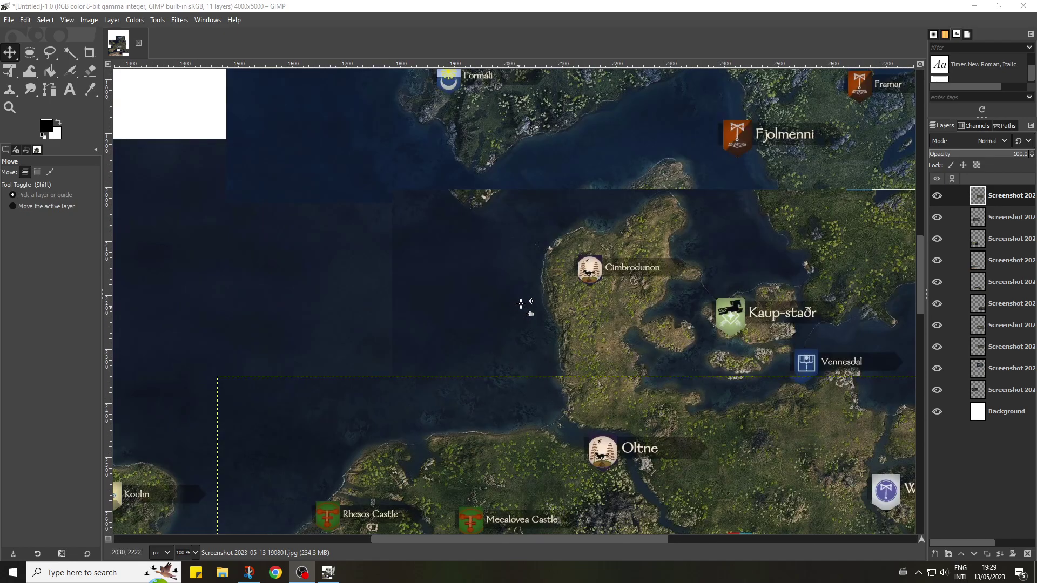
pyautogui.moveTo(687, 148); pyautogui.dragTo(680, 185)
# - Nudge the central Europe layer slightly so its coast and rivers match the neighbouring layers below Denmark
pyautogui.scroll(-3, 812, 215)
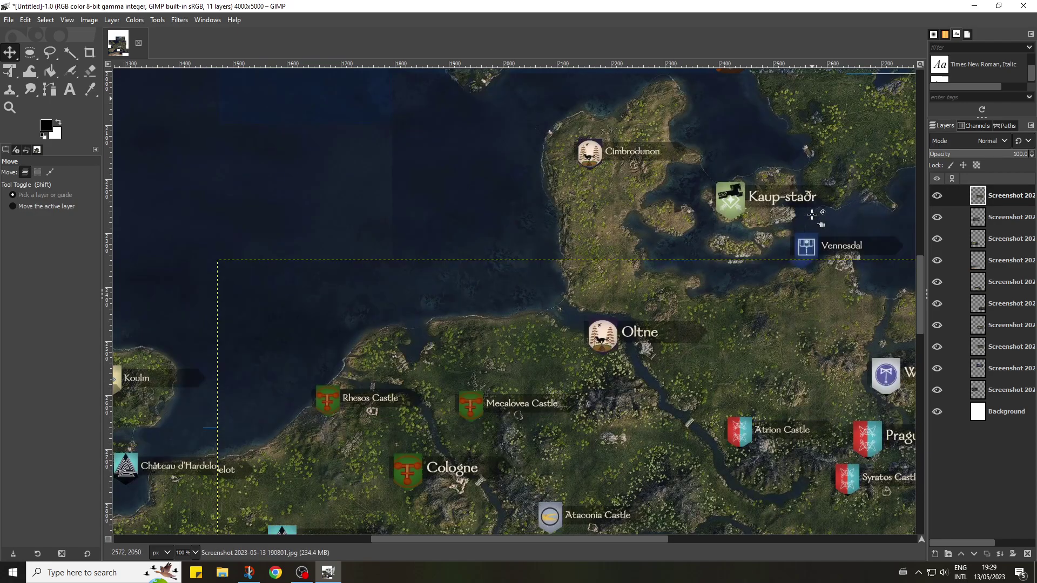
pyautogui.scroll(-3, 805, 216)
pyautogui.moveTo(570, 245)
pyautogui.mouseDown()
pyautogui.moveTo(587, 282)
pyautogui.moveTo(576, 266)
pyautogui.moveTo(582, 241)
pyautogui.mouseUp()
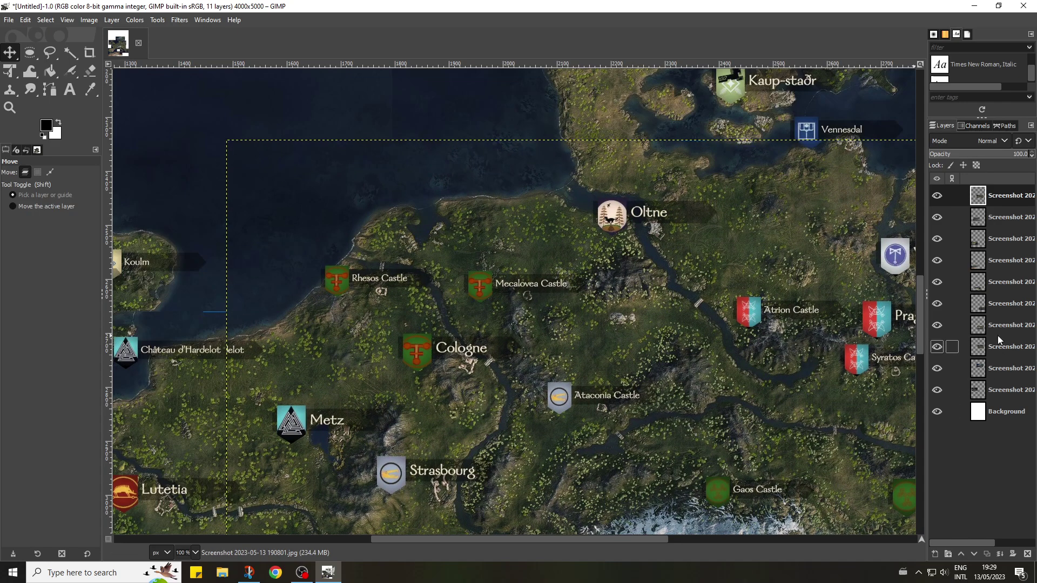
# - Raise the Denmark–Poland layer, Screenshot 2023-05-13 190329.jpg, to the top of the layer stack
pyautogui.click(693, 120)
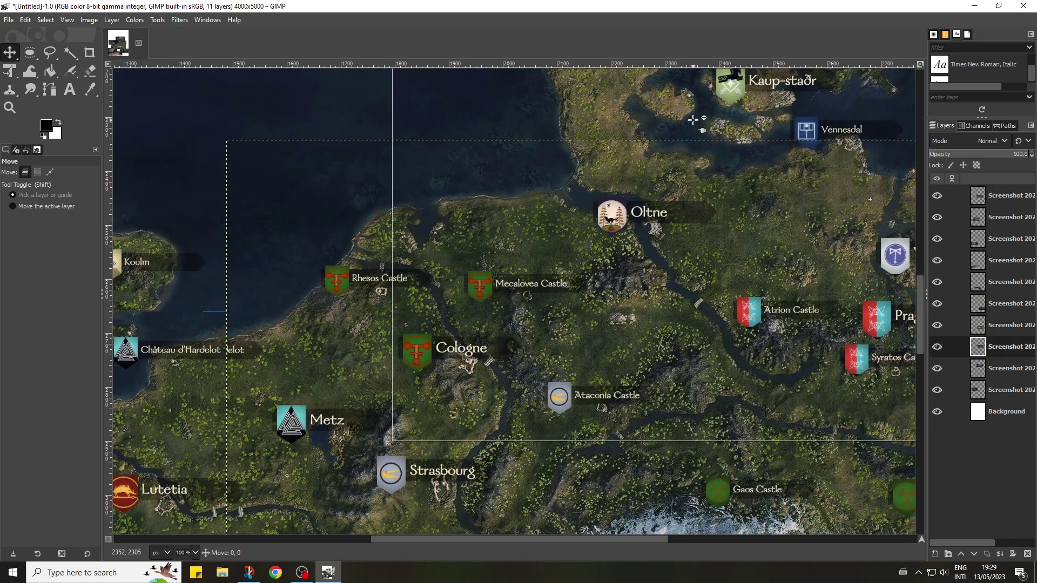
pyautogui.click(837, 247)
pyautogui.moveTo(974, 351); pyautogui.dragTo(954, 204)
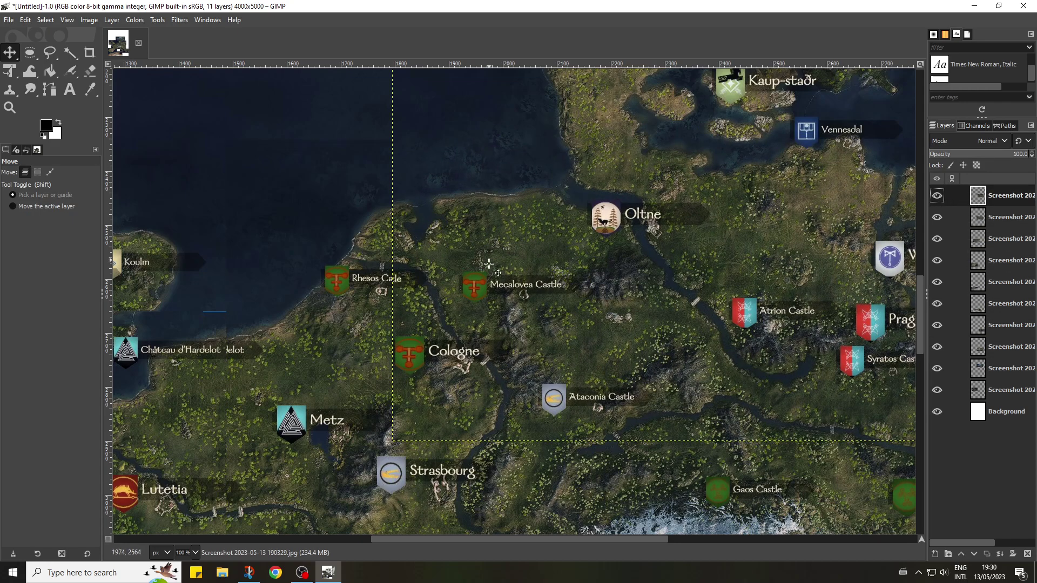
pyautogui.click(352, 324)
pyautogui.scroll(-2, 357, 300)
pyautogui.scroll(8, 366, 280)
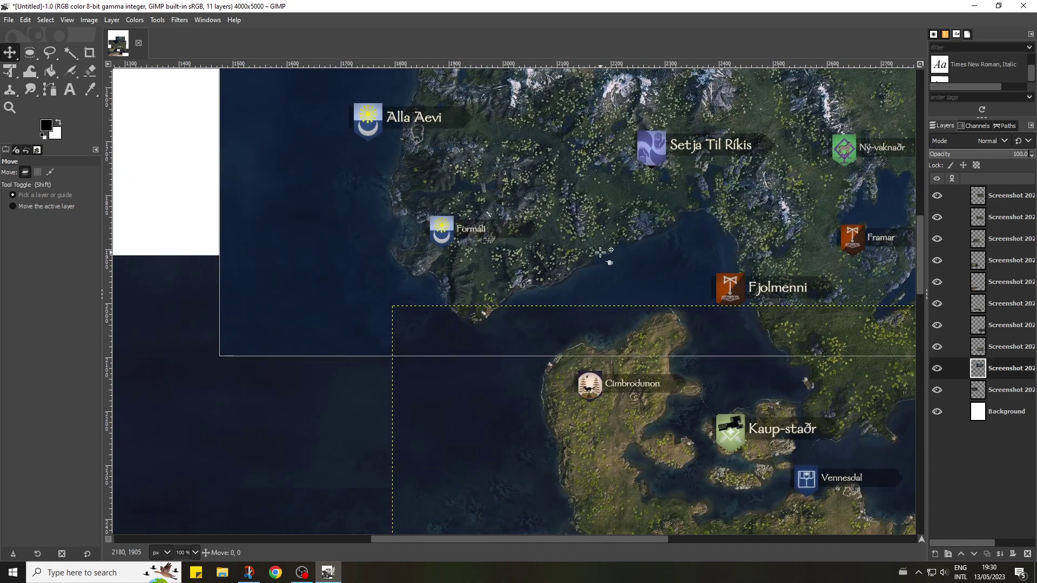
# - Raise the Scandinavia layer to the top of the layer stack, with the Denmark–Poland layer, Screenshot 2023-05-13 190329.jpg, directly above it
pyautogui.moveTo(1008, 375); pyautogui.dragTo(996, 191)
pyautogui.click(639, 250)
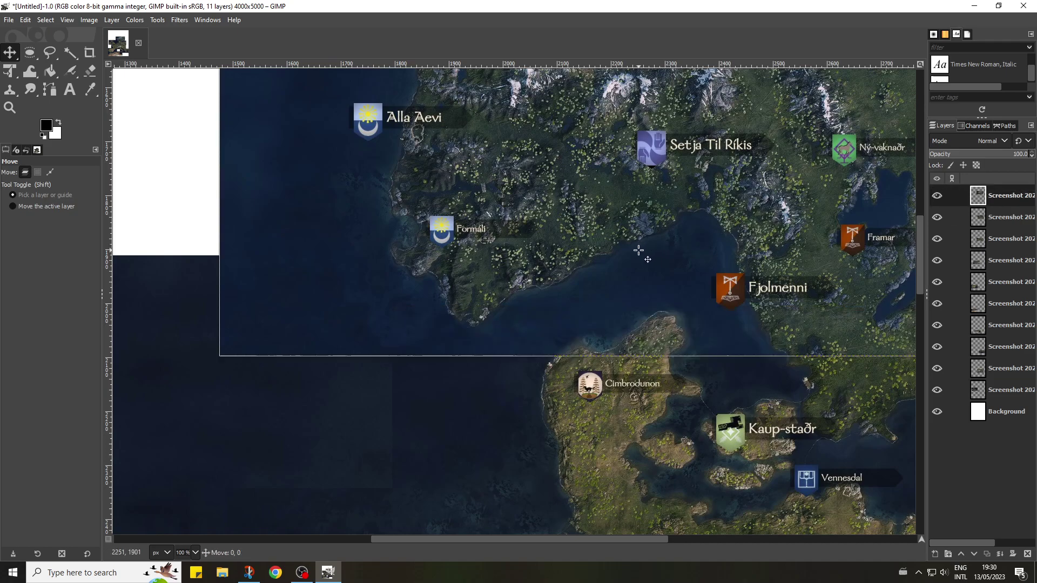
pyautogui.click(1005, 218)
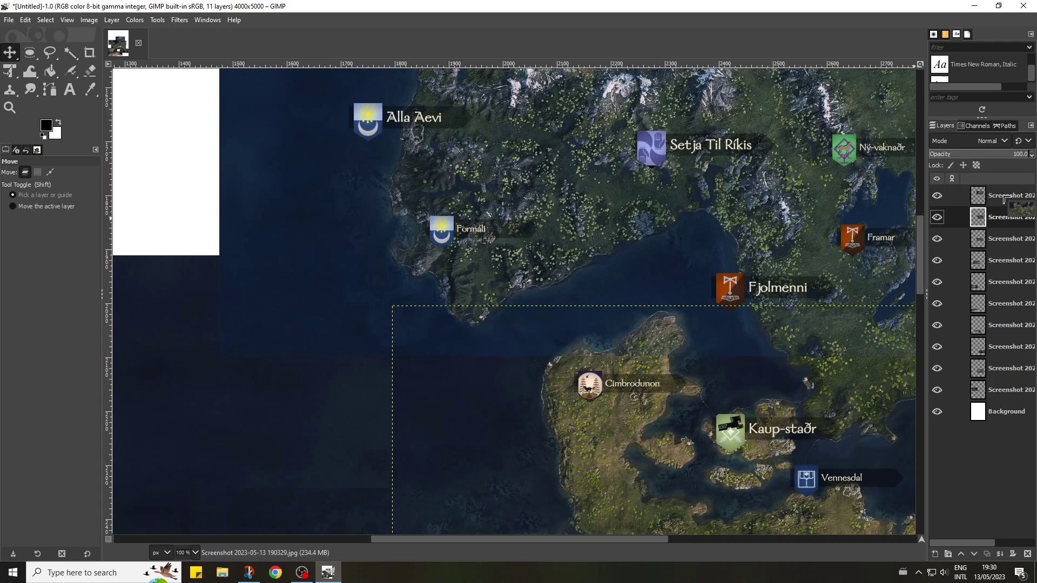
pyautogui.click(1004, 195)
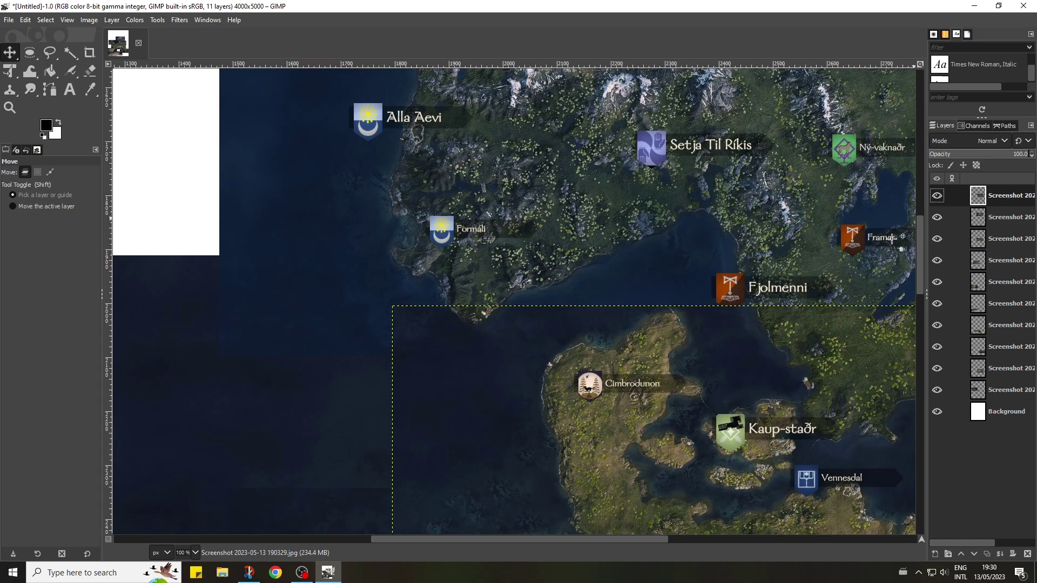
# - Shift the Balkans layer north-east until Zagreb, Dinar Castle and the rivers line up with the central Europe layer
pyautogui.scroll(-6, 893, 238)
pyautogui.hscroll(2, 614, 541)
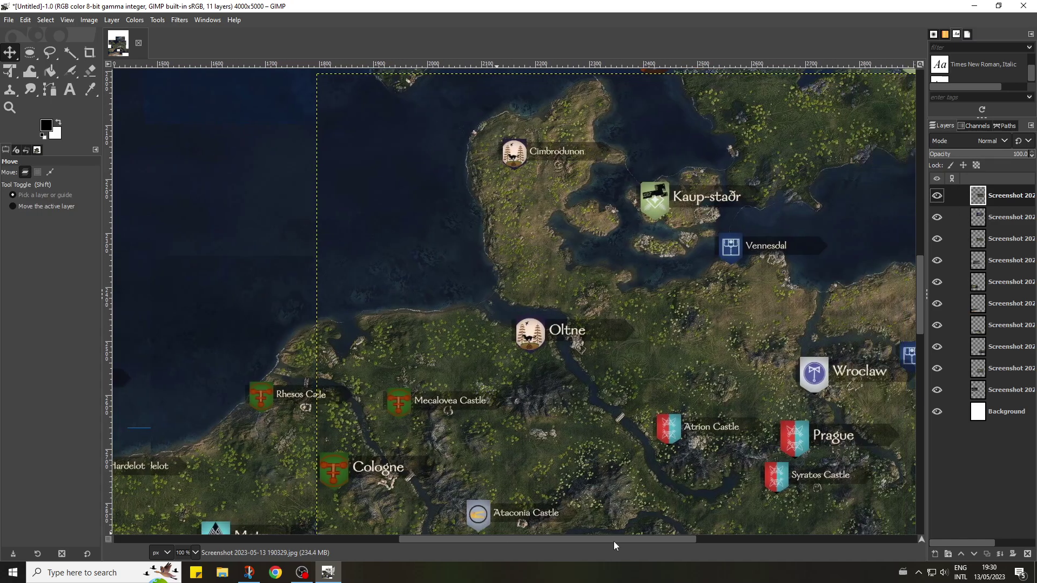
pyautogui.moveTo(614, 541); pyautogui.dragTo(786, 541)
pyautogui.scroll(5, 663, 373)
pyautogui.scroll(-9, 663, 373)
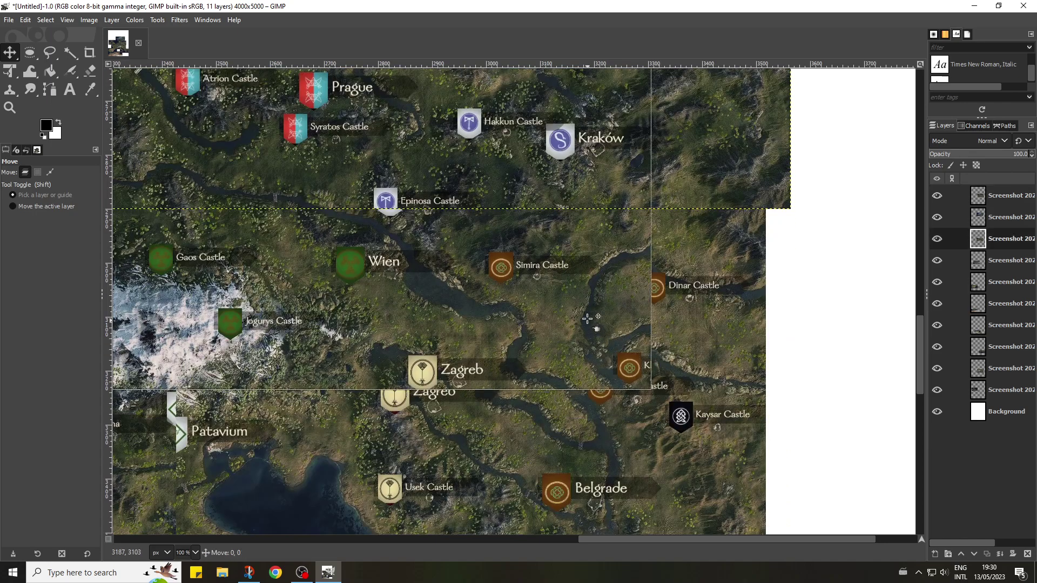
pyautogui.click(686, 313)
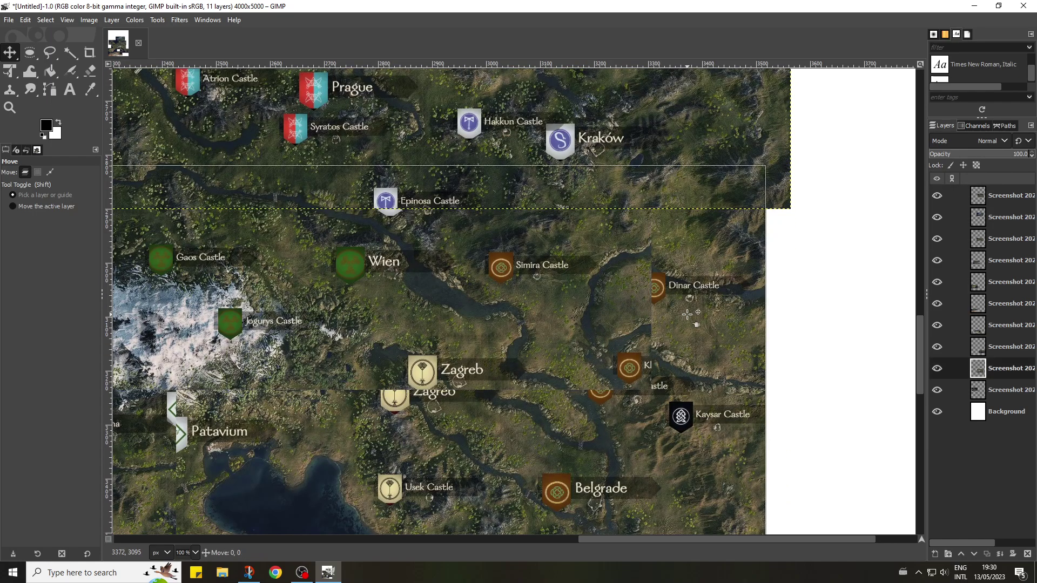
pyautogui.moveTo(722, 317); pyautogui.dragTo(751, 298)
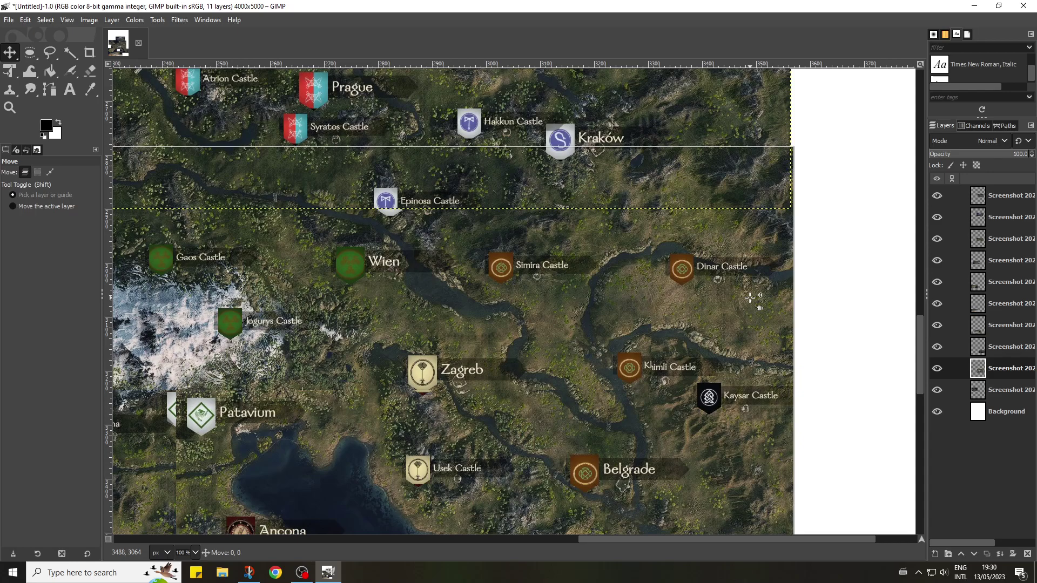
pyautogui.moveTo(749, 298); pyautogui.dragTo(747, 298)
# - Raise the central Europe layer, Screenshot 2023-05-13 190801.jpg, to the top of the layer stack
pyautogui.click(586, 262)
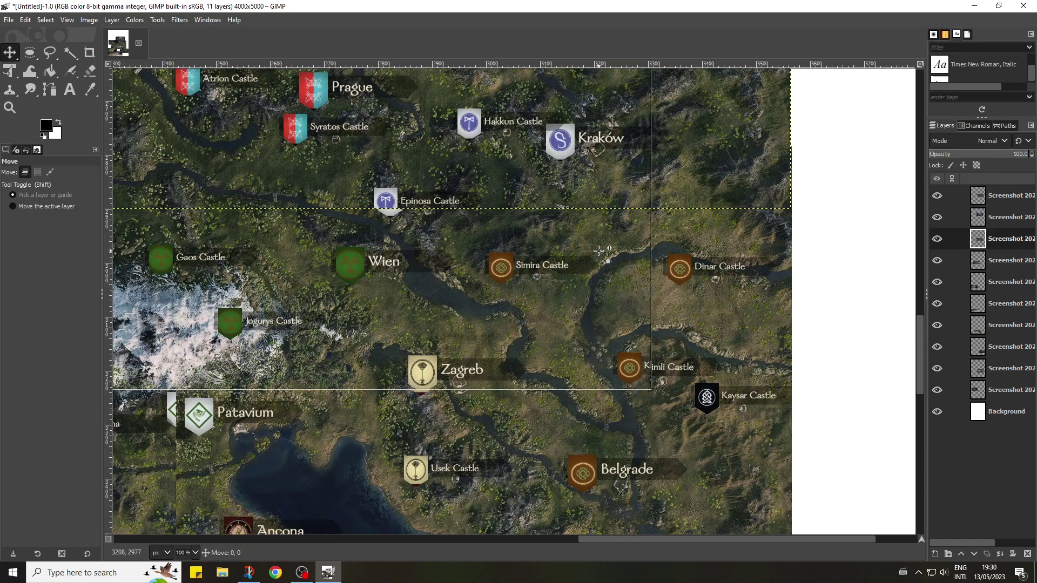
pyautogui.scroll(5, 492, 275)
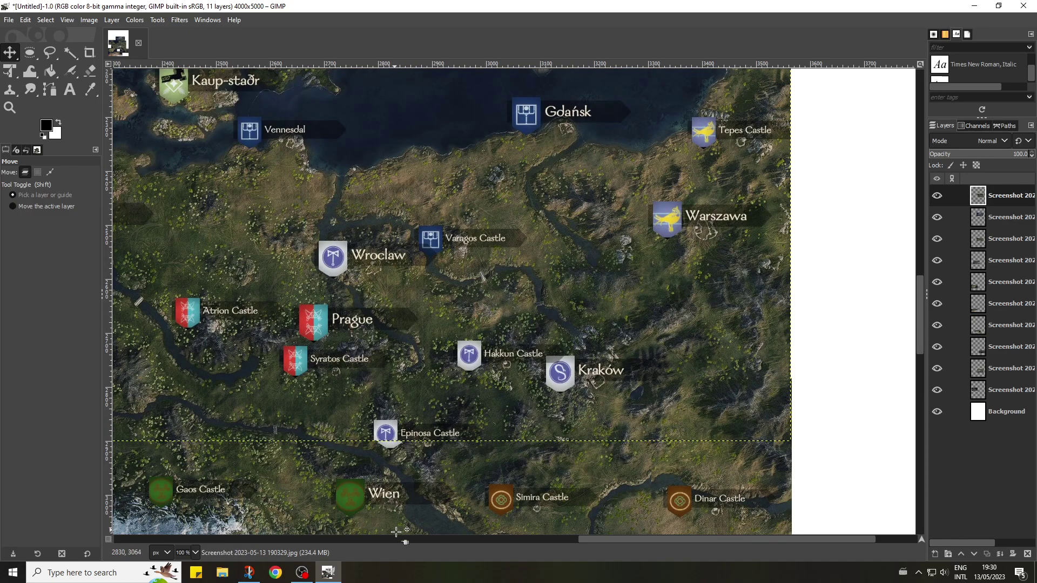
pyautogui.moveTo(594, 542); pyautogui.dragTo(442, 542)
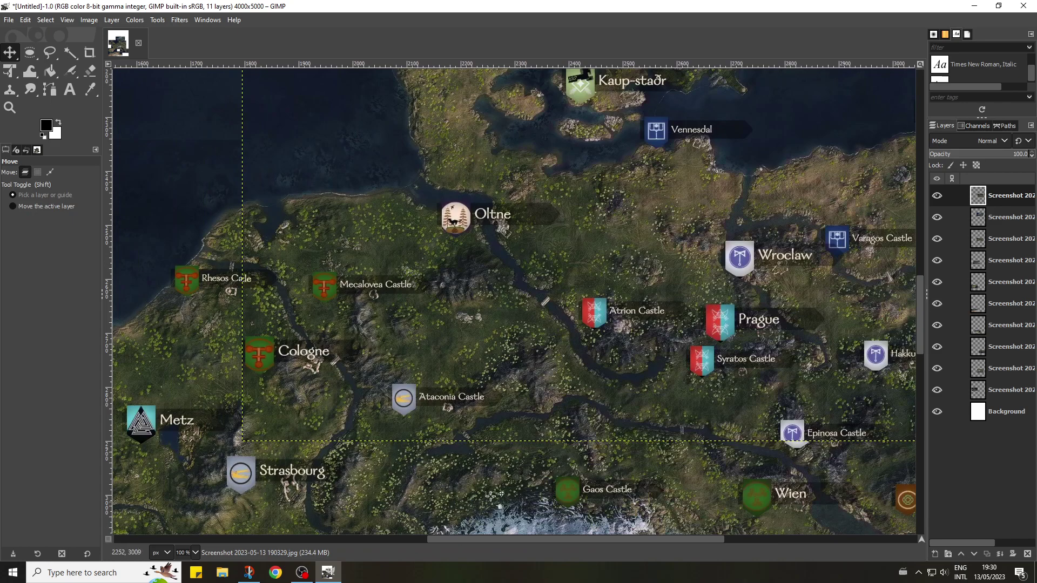
pyautogui.click(493, 495)
pyautogui.click(763, 403)
pyautogui.click(1006, 238)
pyautogui.moveTo(1011, 244); pyautogui.dragTo(1012, 196)
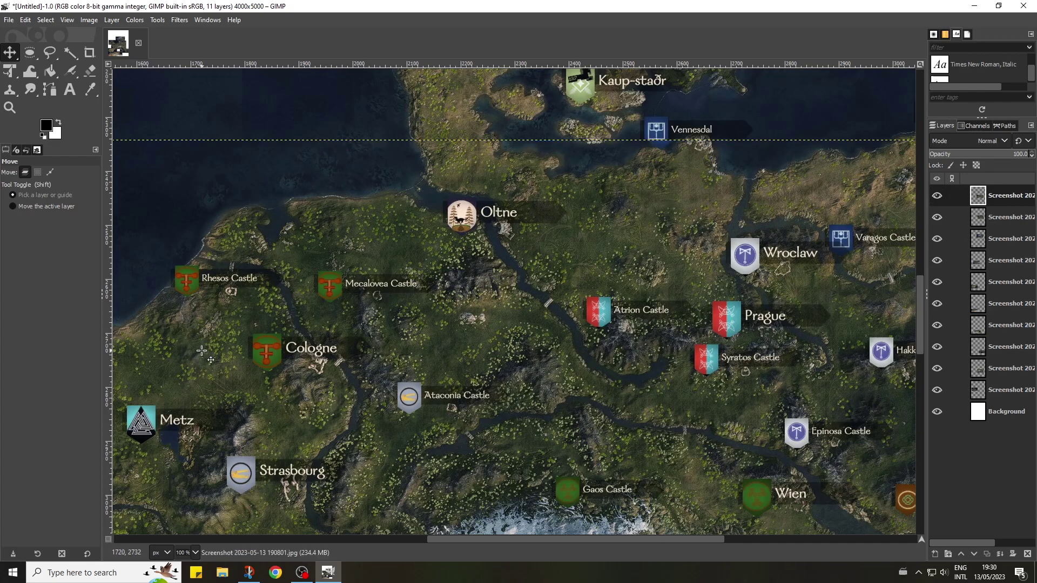
# - Nudge the Balkans layer slightly so the rivers around Kimli Castle meet the edge of the central Europe layer
pyautogui.moveTo(543, 540); pyautogui.dragTo(652, 546)
pyautogui.scroll(-3, 785, 400)
pyautogui.scroll(-3, 784, 399)
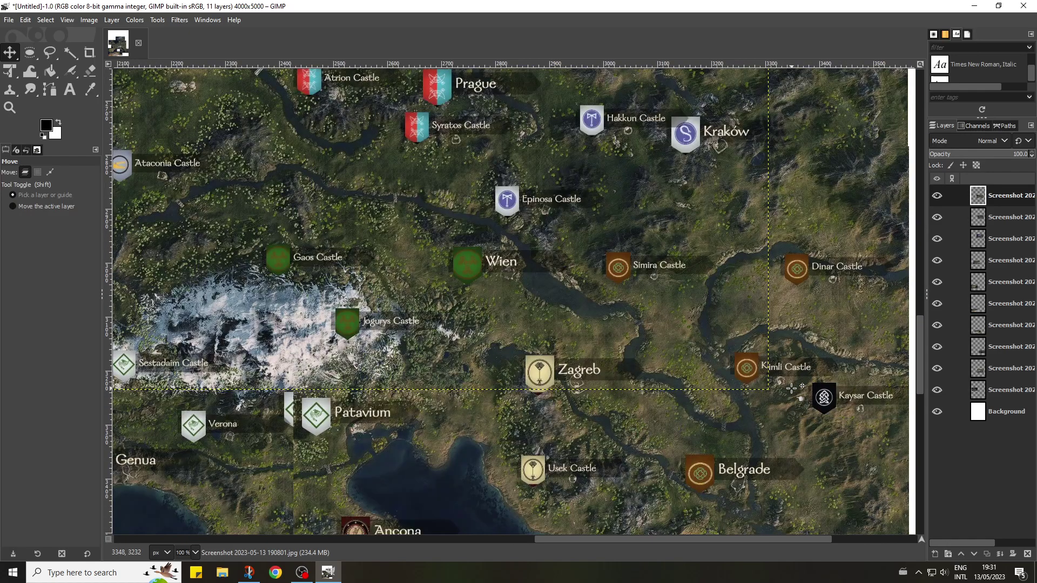
pyautogui.click(801, 421)
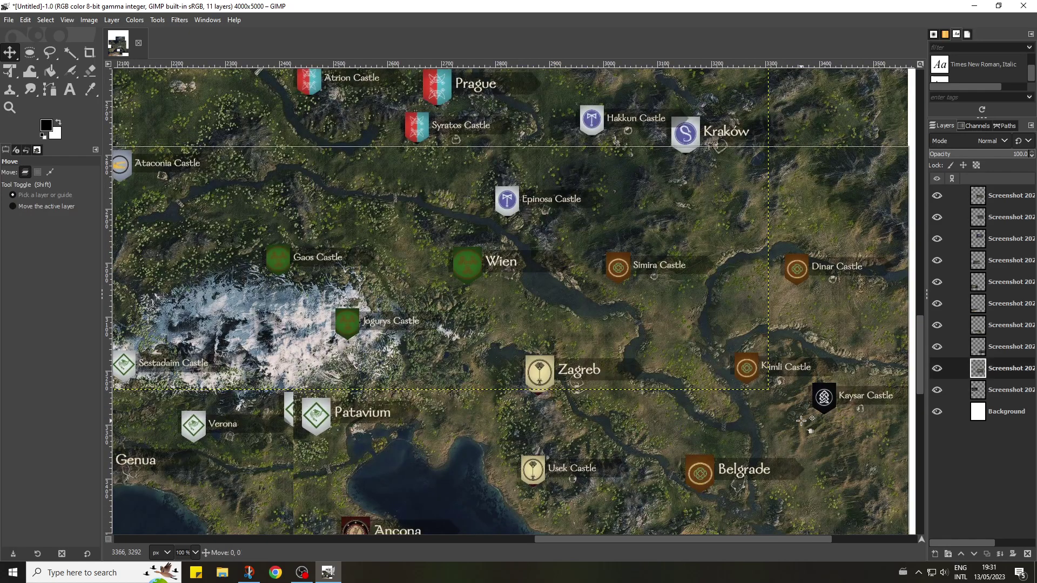
pyautogui.moveTo(802, 421); pyautogui.dragTo(803, 419)
pyautogui.press('Home')
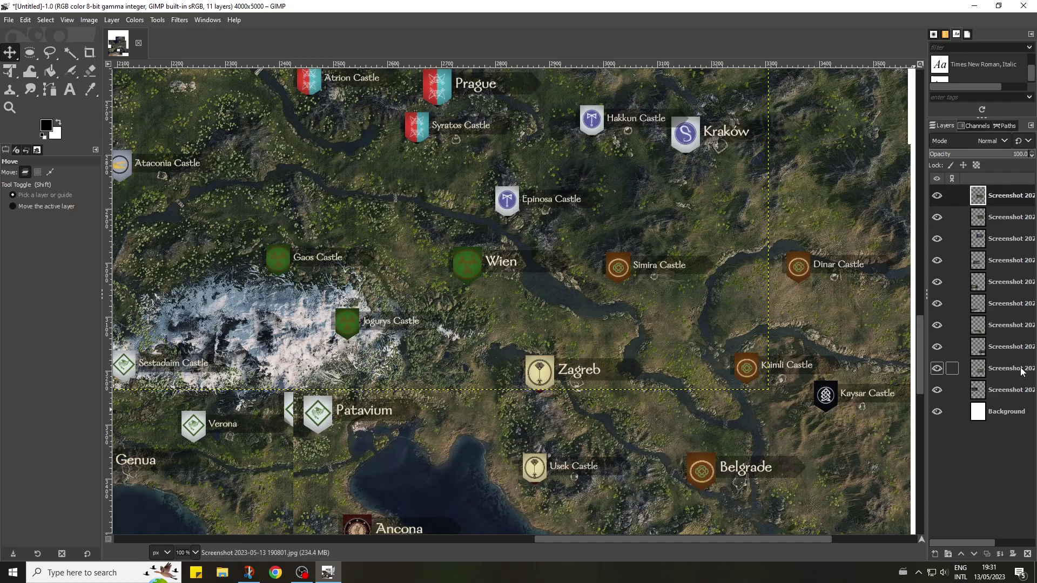
# - Place the Balkans layer, Screenshot 2023-05-13 190400.jpg, fourth in the layer stack and nudge it up slightly
pyautogui.moveTo(1022, 371); pyautogui.dragTo(1008, 192)
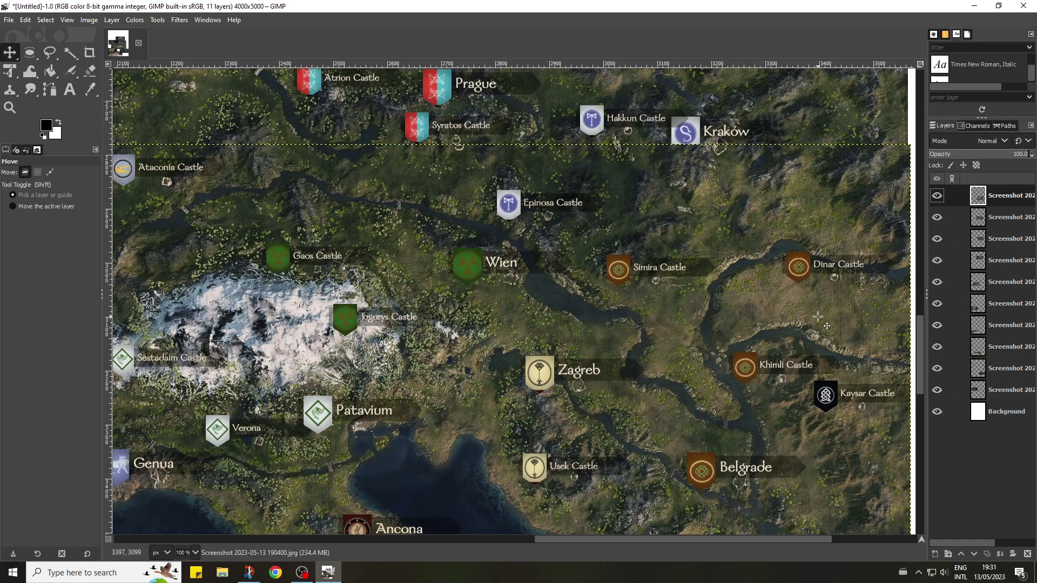
pyautogui.moveTo(818, 317); pyautogui.dragTo(818, 317)
pyautogui.moveTo(998, 201); pyautogui.dragTo(1006, 265)
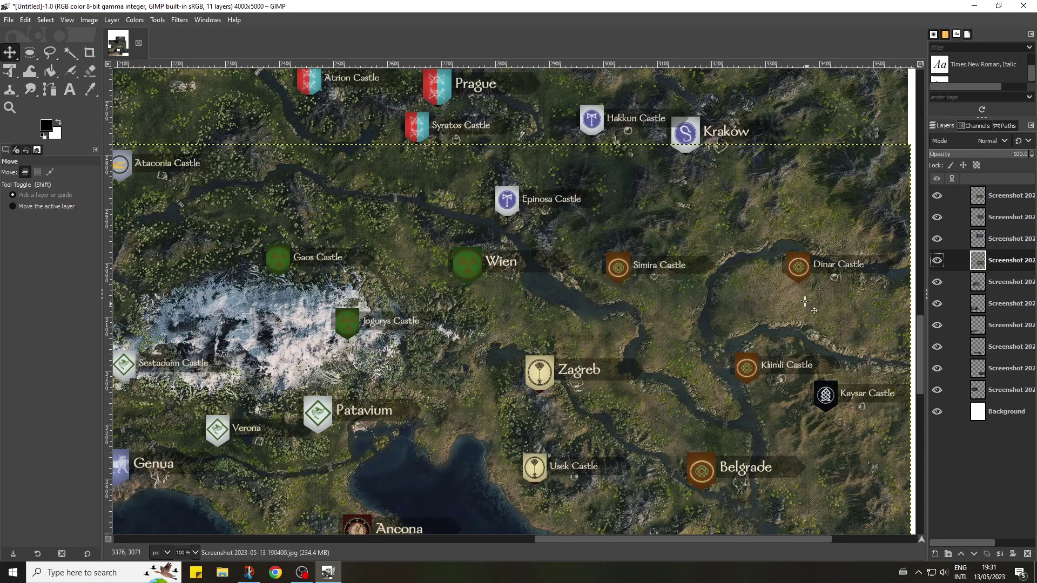
pyautogui.moveTo(800, 306); pyautogui.dragTo(800, 298)
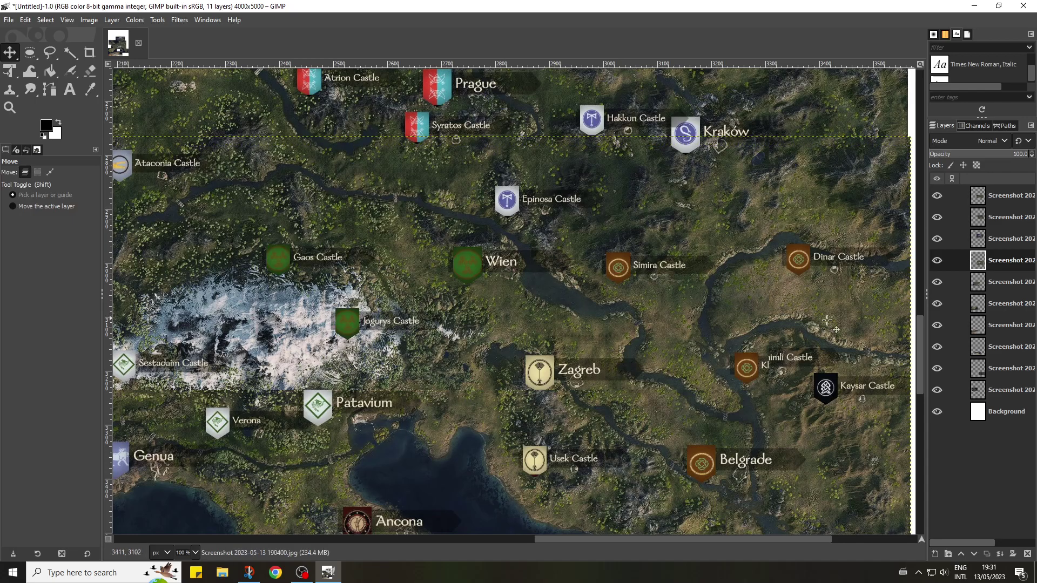
# - Move the southern Italy layer, Screenshot 2023-05-13 190512.jpg, up to meet the Balkans layer and place it above that layer in the stack
pyautogui.scroll(-5, 865, 332)
pyautogui.moveTo(745, 464); pyautogui.dragTo(801, 430)
pyautogui.moveTo(963, 369); pyautogui.dragTo(1006, 262)
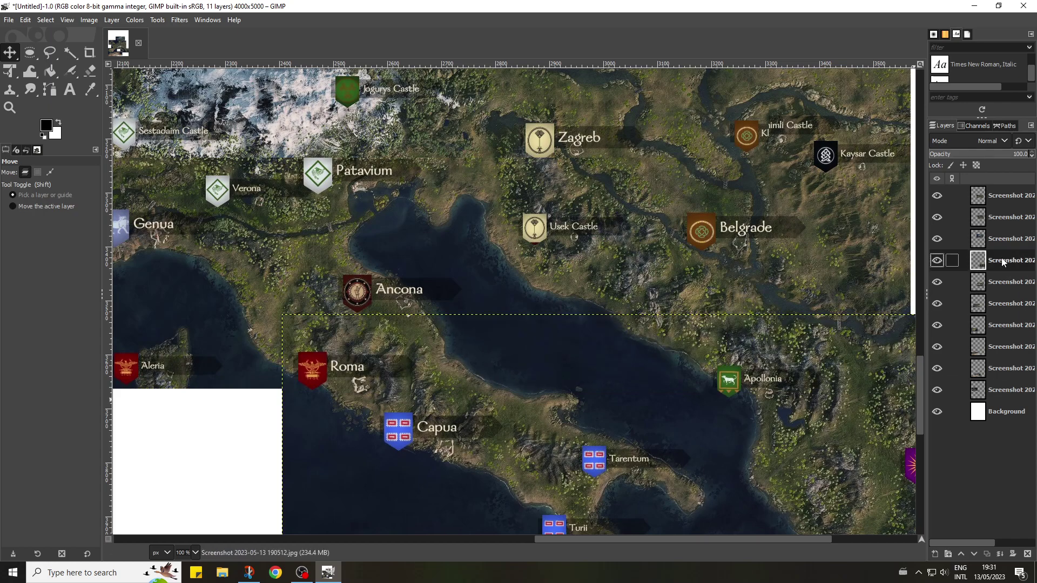
pyautogui.moveTo(787, 427)
pyautogui.mouseDown()
pyautogui.moveTo(790, 415)
pyautogui.moveTo(793, 441)
pyautogui.moveTo(786, 419)
pyautogui.mouseUp()
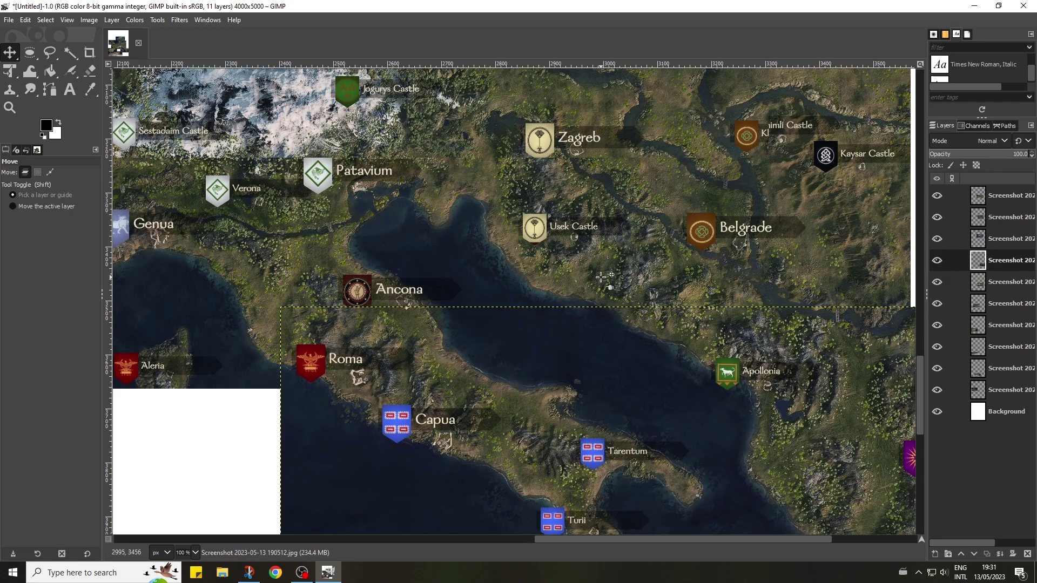
# - Nudge the southern Italy layer with the Balkans layer temporarily above it, and restore the southern Italy layer above the Balkans layer
pyautogui.click(999, 282)
pyautogui.moveTo(1003, 266)
pyautogui.mouseDown()
pyautogui.moveTo(1000, 255)
pyautogui.moveTo(996, 273)
pyautogui.mouseUp()
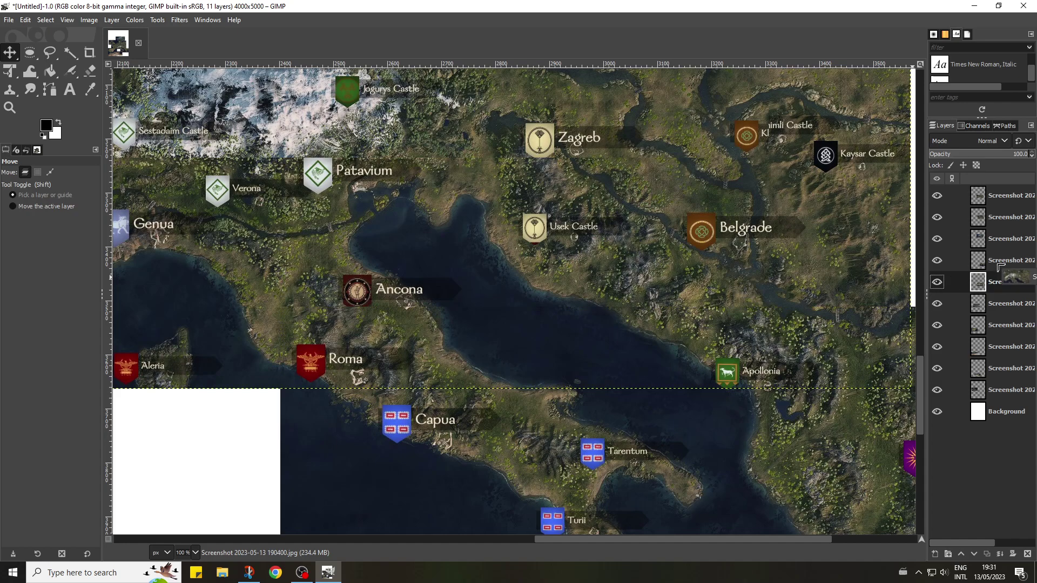
pyautogui.moveTo(724, 436); pyautogui.dragTo(726, 437)
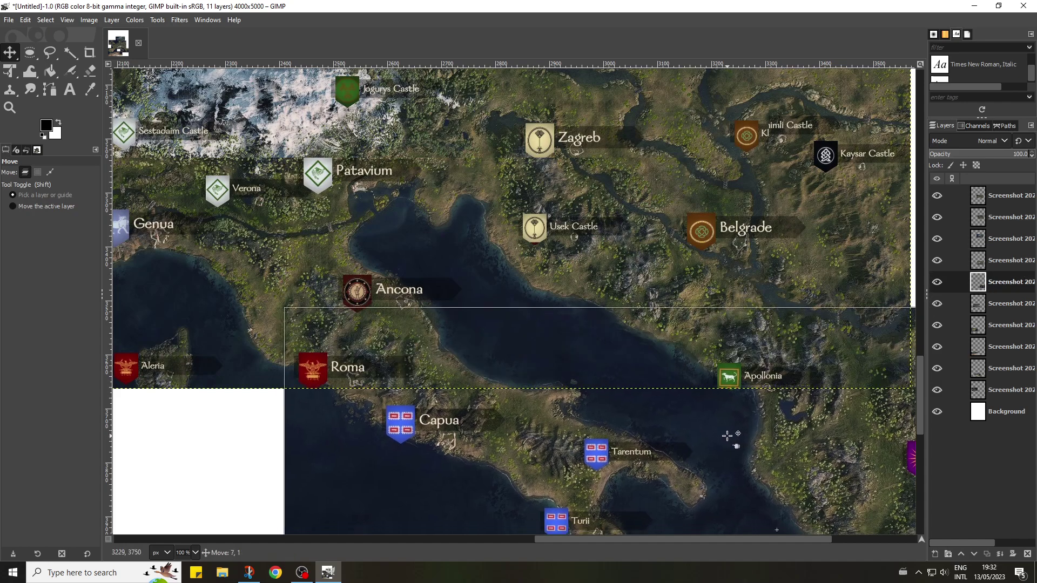
pyautogui.click(1000, 281)
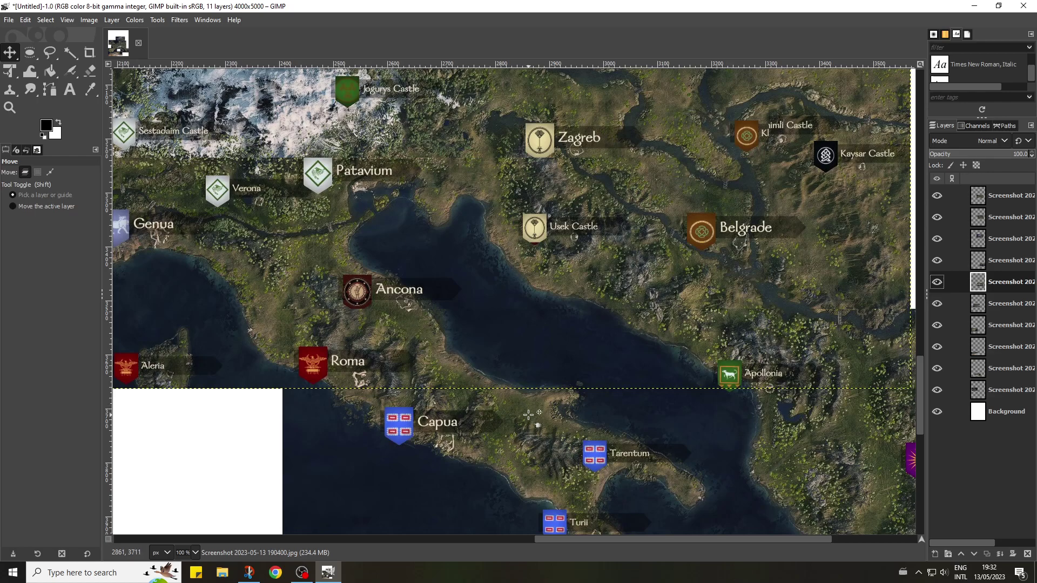
# - Fine-tune the southern Italy layer's position until the coastlines near Roma and Apollonia continue those of the Balkans layer
pyautogui.moveTo(528, 415); pyautogui.dragTo(528, 420)
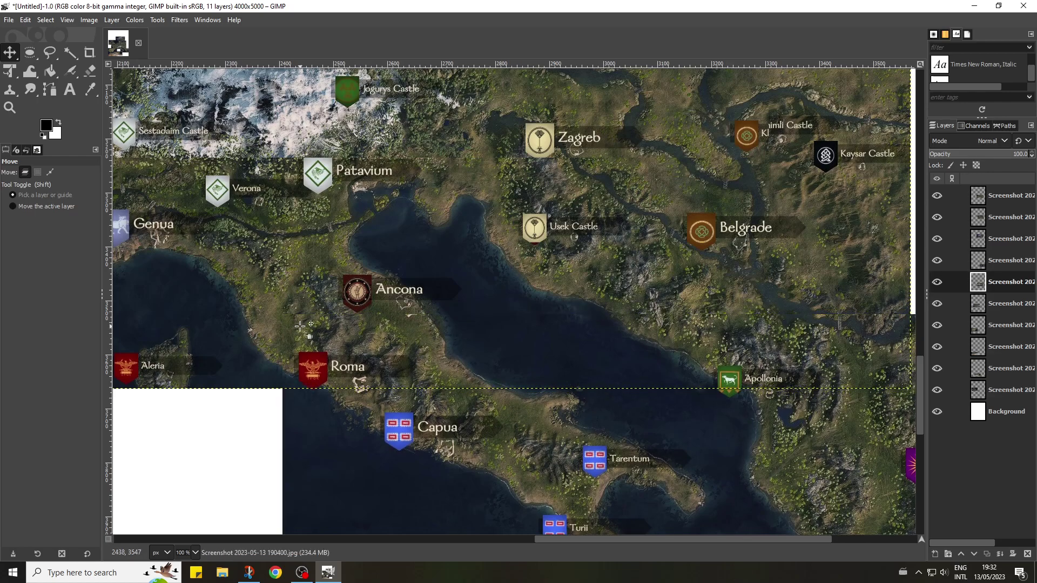
pyautogui.moveTo(320, 324); pyautogui.dragTo(317, 318)
pyautogui.click(317, 318)
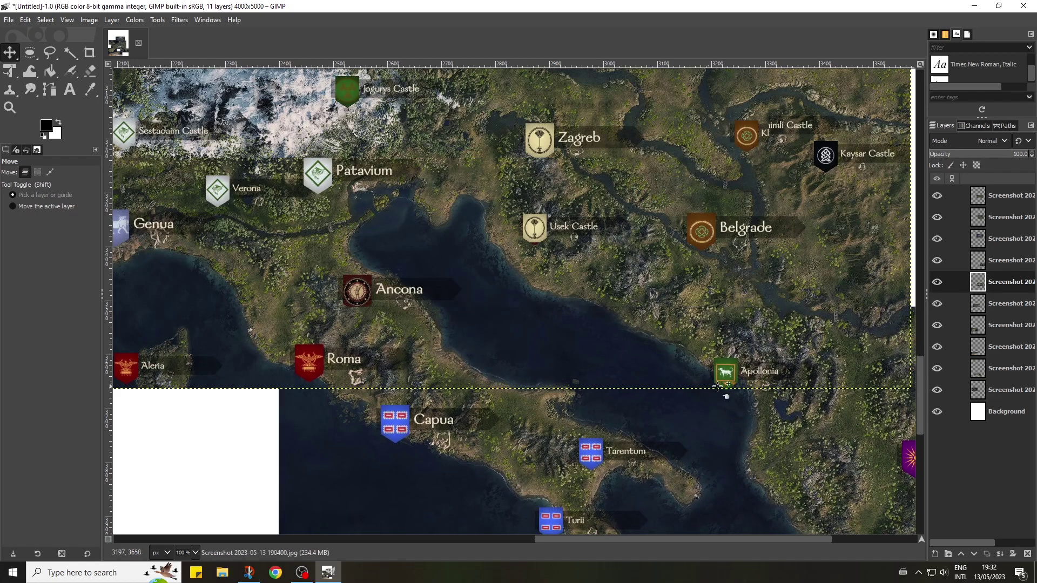
pyautogui.moveTo(828, 410)
pyautogui.mouseDown()
pyautogui.moveTo(837, 400)
pyautogui.moveTo(832, 410)
pyautogui.mouseUp()
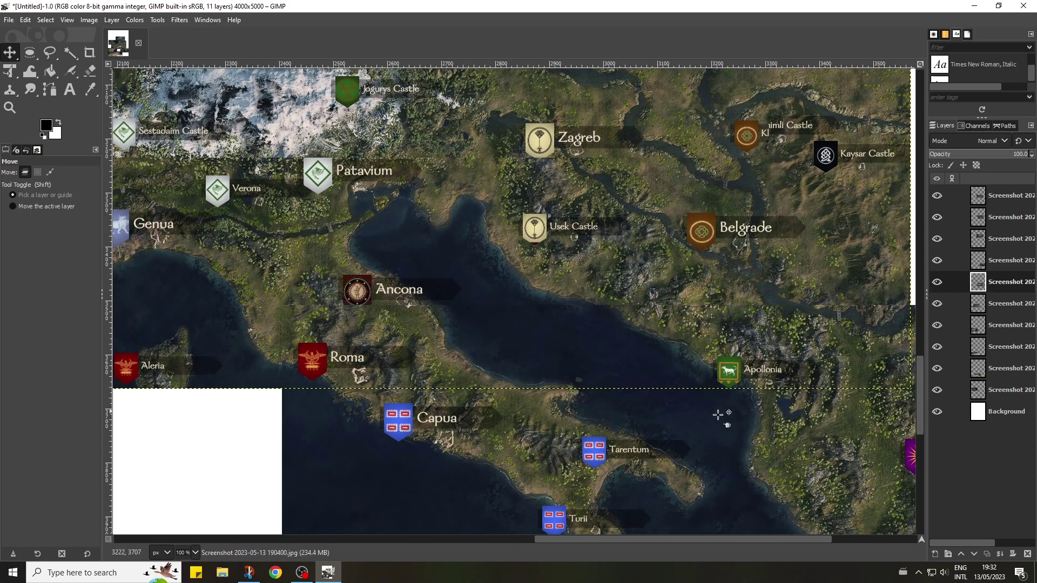
pyautogui.moveTo(516, 412); pyautogui.dragTo(516, 410)
pyautogui.click(511, 414)
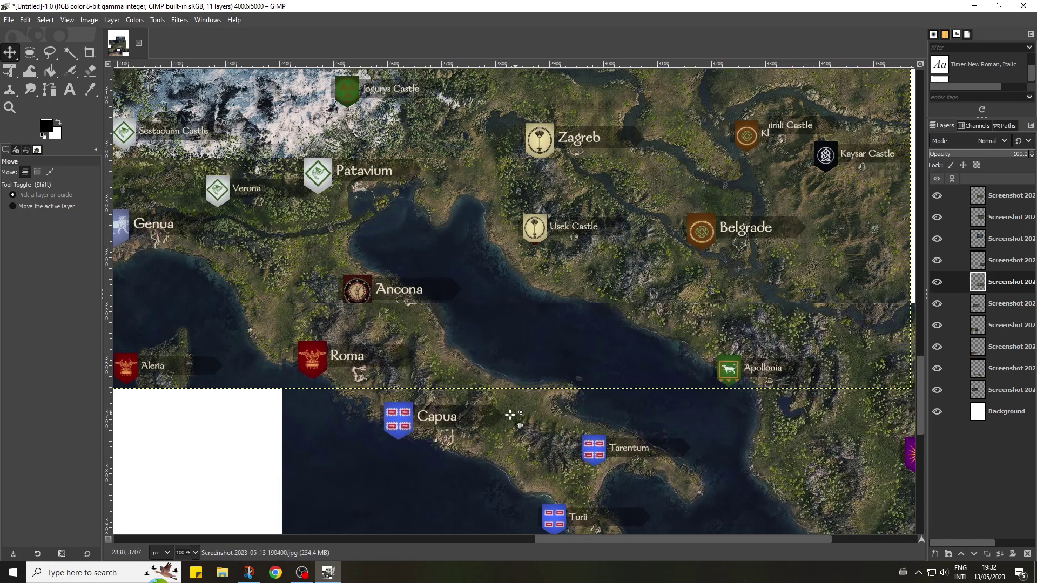
pyautogui.moveTo(305, 464); pyautogui.dragTo(303, 469)
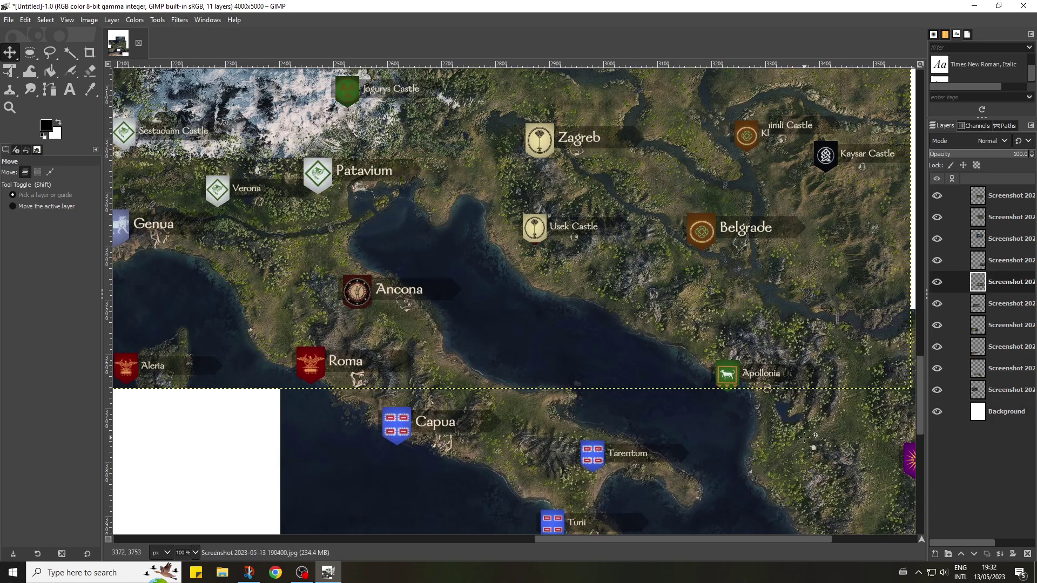
# - Shift the France layer east until the duplicated Château d'Hardelot label lines up, and nudge the Britain layer slightly east to match
pyautogui.moveTo(663, 537); pyautogui.dragTo(591, 547)
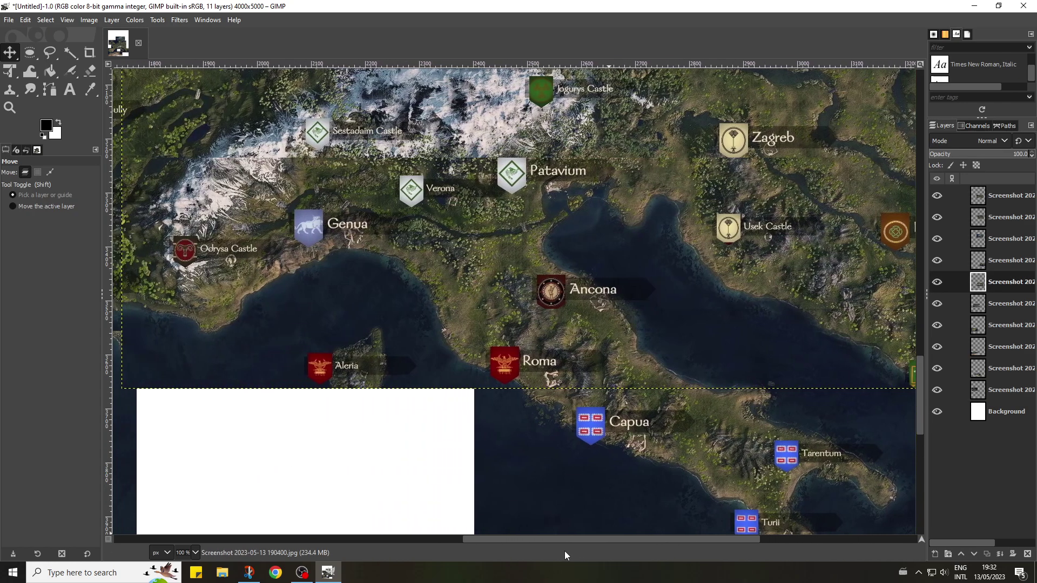
pyautogui.moveTo(498, 536); pyautogui.dragTo(368, 517)
pyautogui.scroll(5, 478, 426)
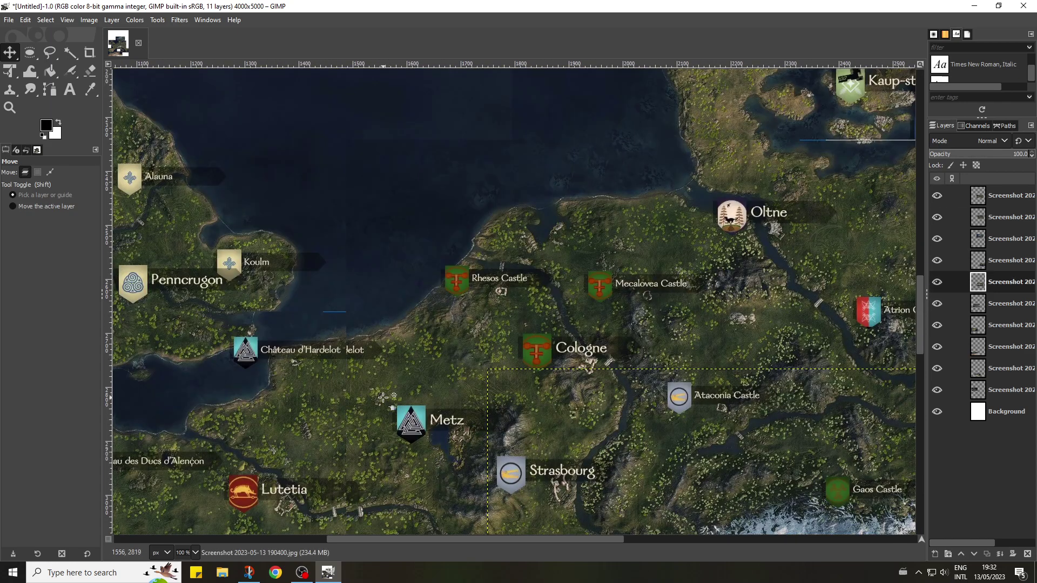
pyautogui.moveTo(294, 416); pyautogui.dragTo(317, 417)
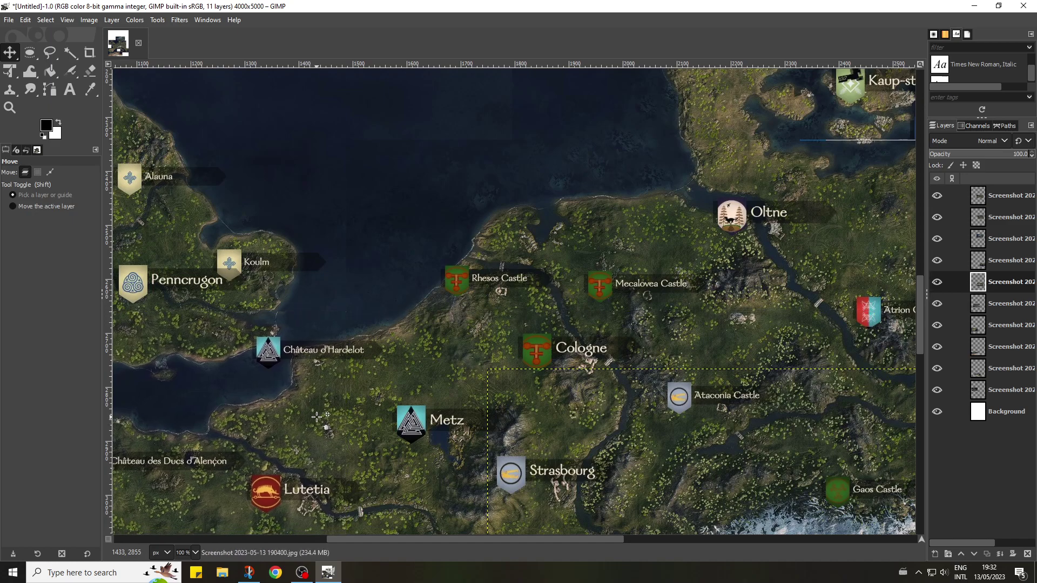
pyautogui.click(317, 417)
pyautogui.moveTo(462, 537); pyautogui.dragTo(331, 538)
pyautogui.moveTo(194, 345)
pyautogui.mouseDown()
pyautogui.moveTo(204, 343)
pyautogui.moveTo(201, 296)
pyautogui.moveTo(198, 345)
pyautogui.mouseUp()
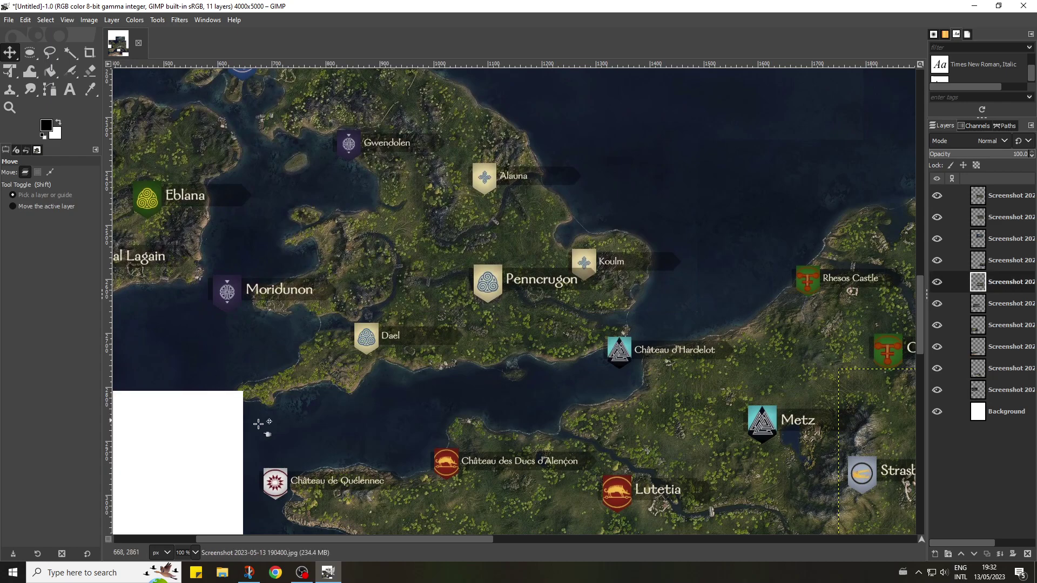
# - Align the Spain layer, Screenshot 2023-05-13 190646.jpg, with Toulouse and Gersegos Castle on the France layer and raise it above that layer
pyautogui.scroll(-6, 492, 422)
pyautogui.scroll(-2, 643, 370)
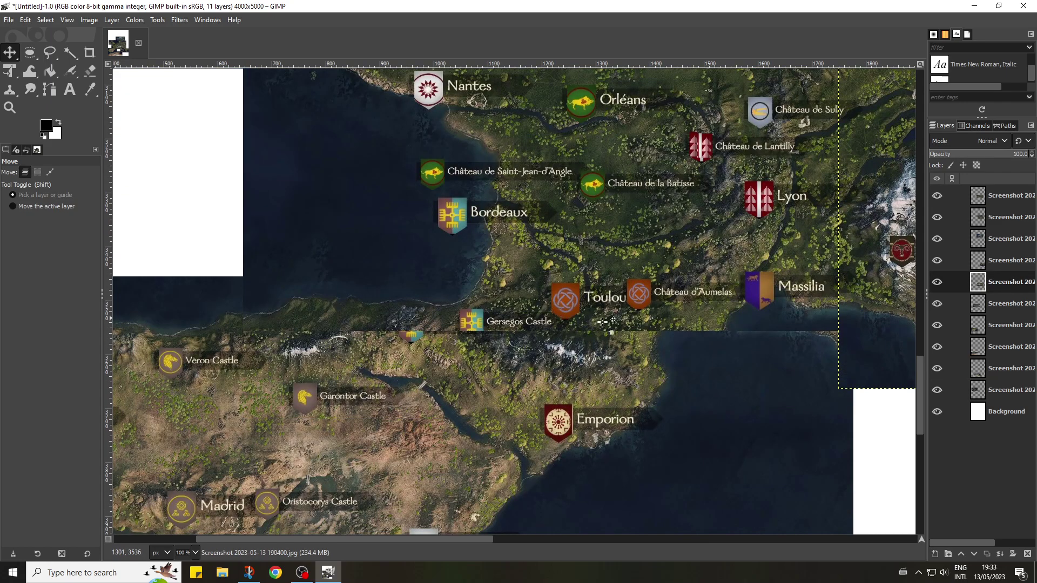
pyautogui.moveTo(581, 383); pyautogui.dragTo(660, 408)
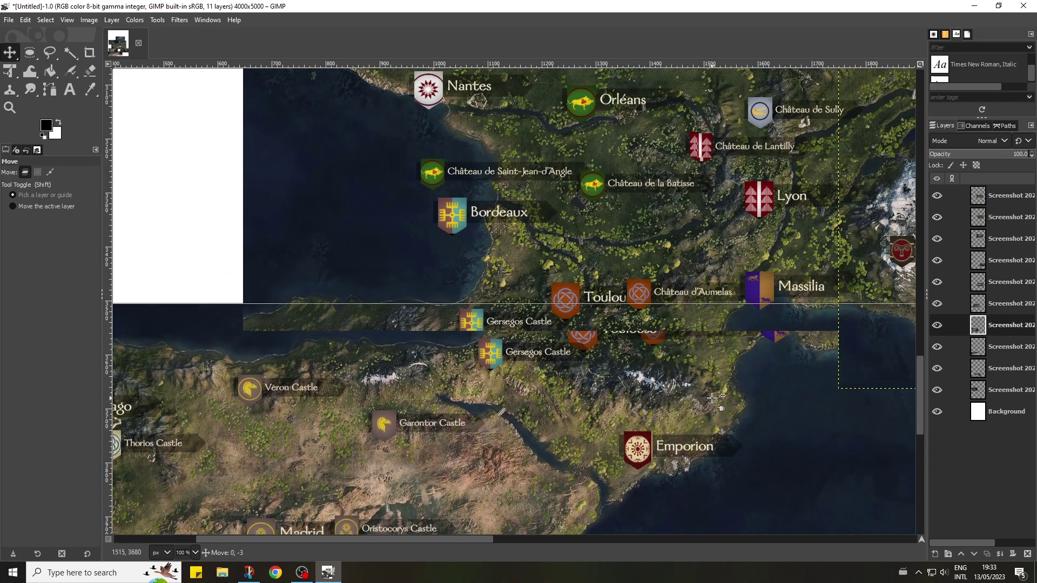
pyautogui.moveTo(608, 409); pyautogui.dragTo(592, 380)
pyautogui.moveTo(593, 380); pyautogui.dragTo(593, 380)
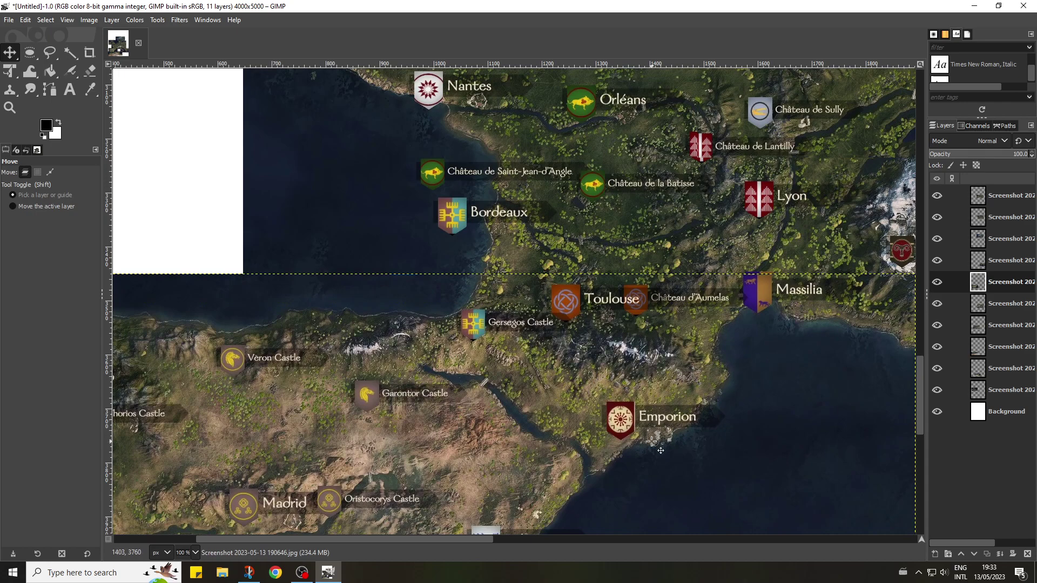
pyautogui.moveTo(471, 536); pyautogui.dragTo(565, 527)
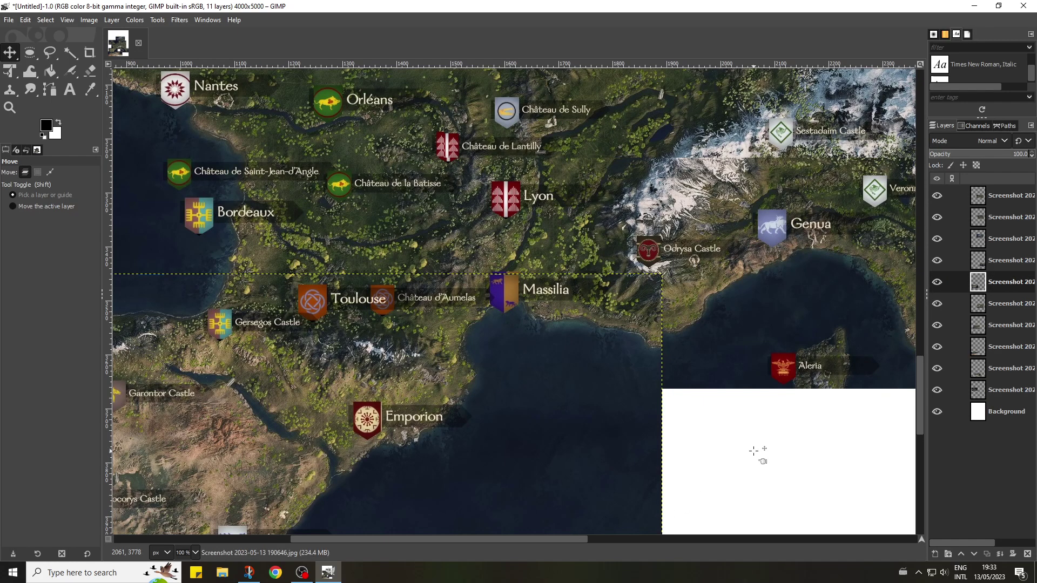
# - Reorder the overlapping layers around Toulouse and Massilia, bringing the France layer above the Spain layer, Screenshot 2023-05-13 190646.jpg
pyautogui.click(1003, 310)
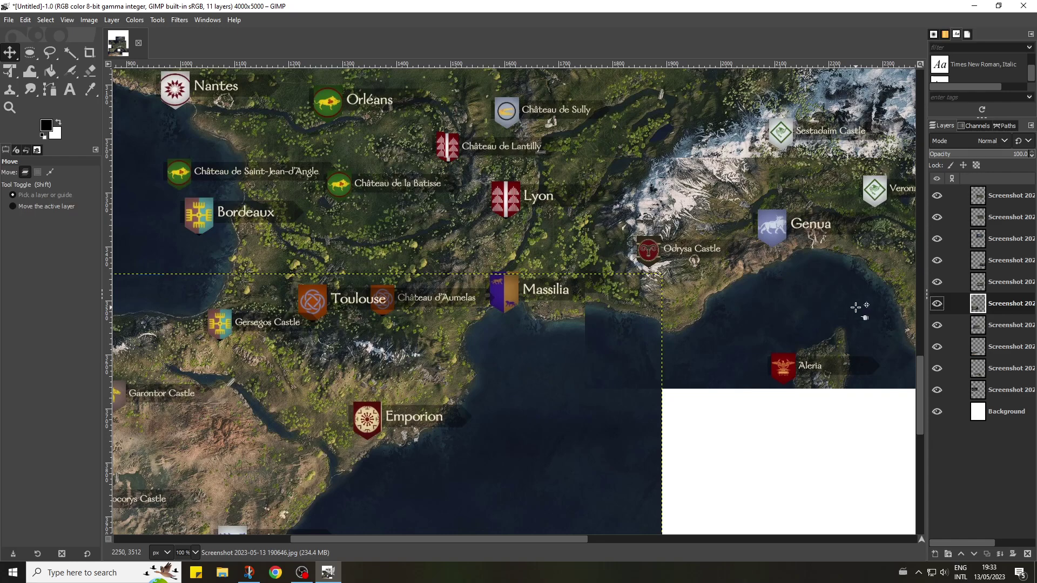
pyautogui.moveTo(1002, 316)
pyautogui.mouseDown()
pyautogui.moveTo(1010, 310)
pyautogui.moveTo(1008, 324)
pyautogui.moveTo(1005, 303)
pyautogui.mouseUp()
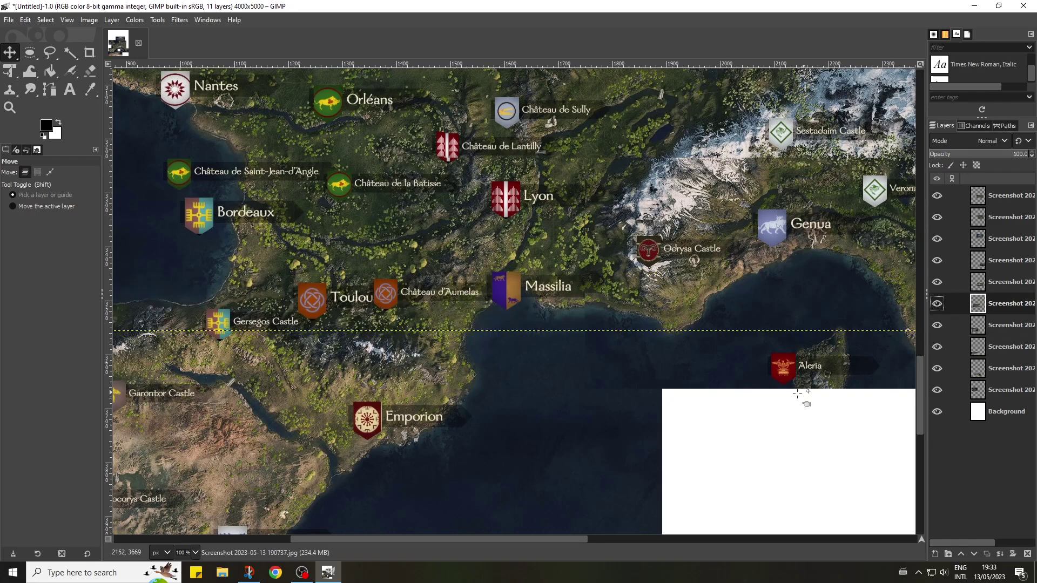
pyautogui.moveTo(798, 394); pyautogui.dragTo(1004, 305)
# - Align the northwest Africa layer, Screenshot 2023-05-13 190616.jpg, with the neighbouring coastline near Alger and raise it two places in the layer stack
pyautogui.scroll(-10, 745, 406)
pyautogui.moveTo(746, 324); pyautogui.dragTo(819, 241)
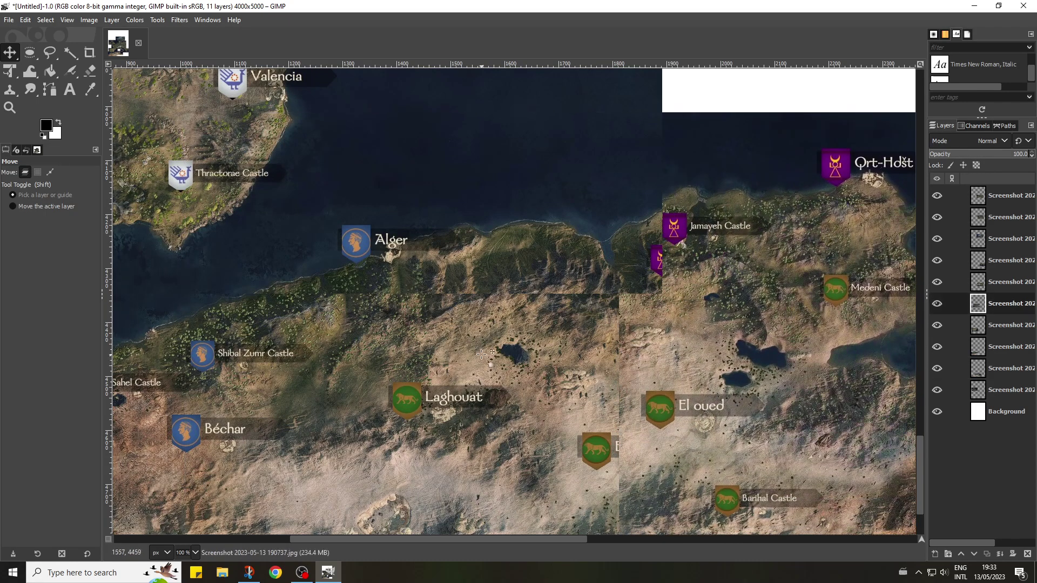
pyautogui.moveTo(474, 336); pyautogui.dragTo(515, 304)
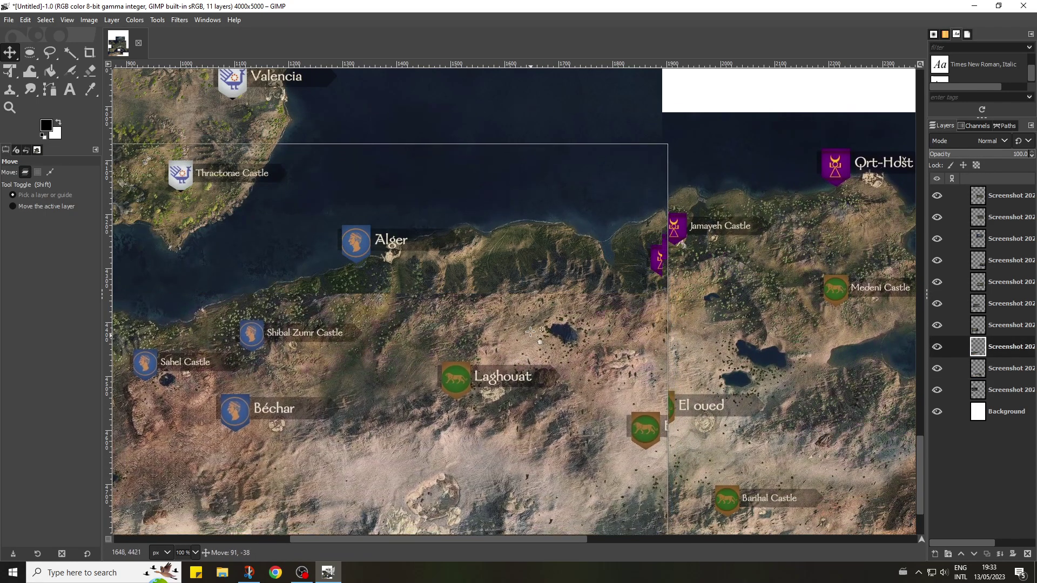
pyautogui.click(897, 343)
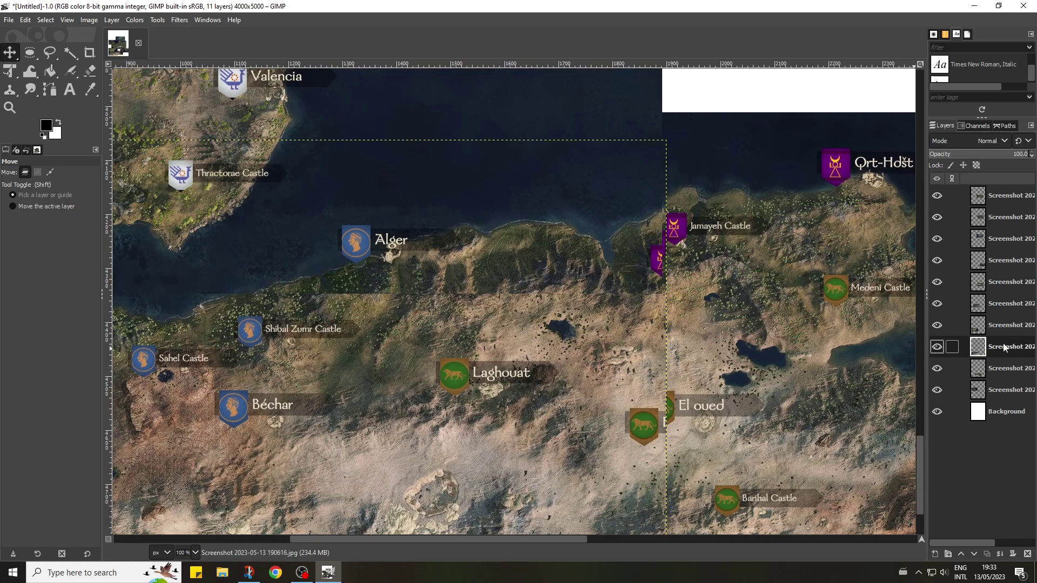
pyautogui.moveTo(546, 279); pyautogui.dragTo(560, 342)
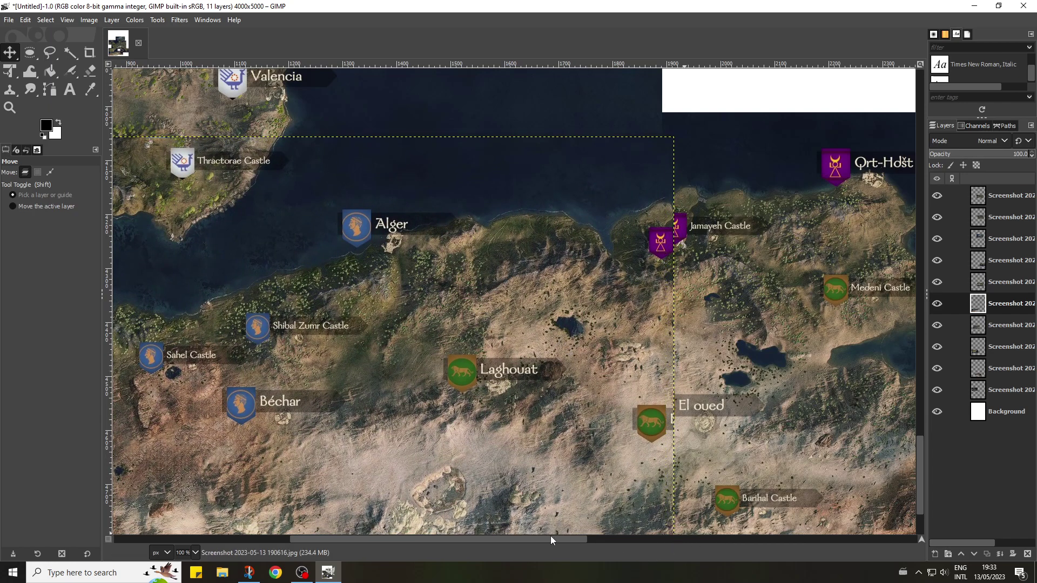
# - Nudge the northwest Africa layer slightly south to match the Spanish coast around Sevilla and Thractorae Castle, and lower it one place in the stack
pyautogui.moveTo(549, 538); pyautogui.dragTo(365, 537)
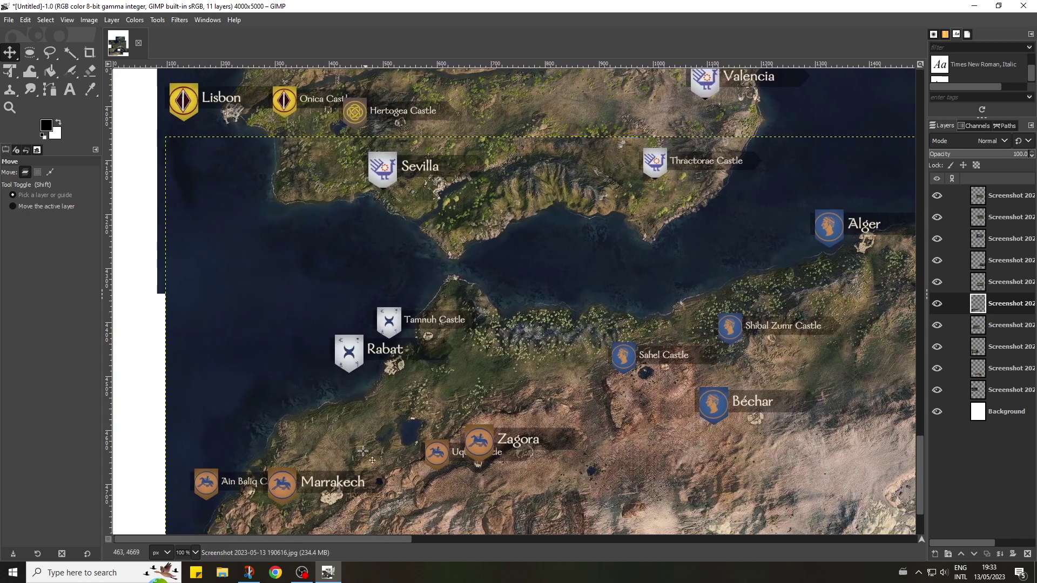
pyautogui.moveTo(347, 262); pyautogui.dragTo(343, 271)
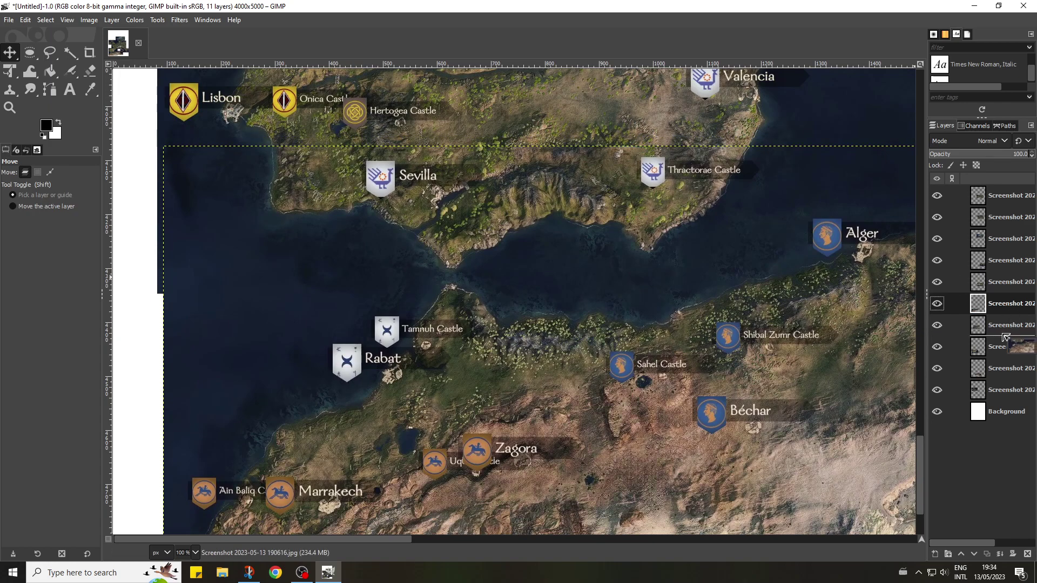
pyautogui.moveTo(1006, 337)
pyautogui.mouseDown()
pyautogui.moveTo(999, 350)
pyautogui.moveTo(996, 323)
pyautogui.mouseUp()
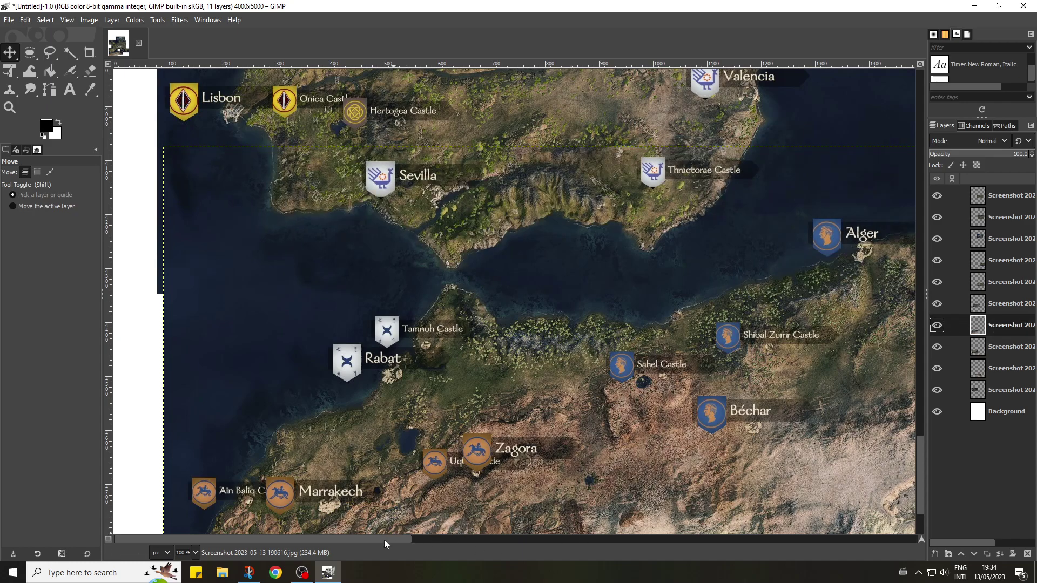
# - Align the Tunisia layer, Screenshot 2023-05-13 190553.jpg, with Jamayeh Castle and El oued, and raise it above the northwest Africa layer
pyautogui.moveTo(386, 540); pyautogui.dragTo(607, 543)
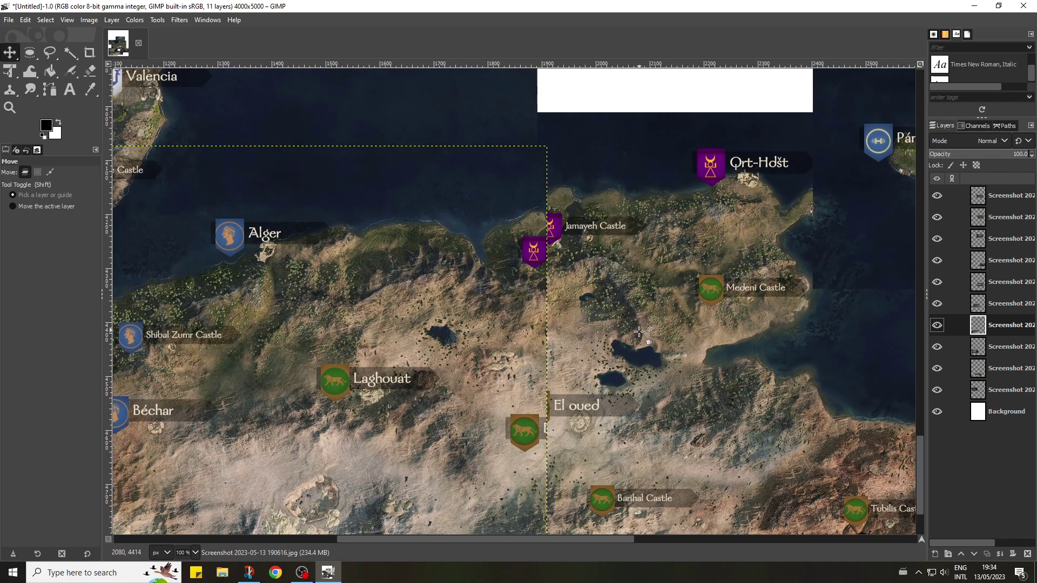
pyautogui.moveTo(639, 330); pyautogui.dragTo(633, 352)
pyautogui.click(633, 352)
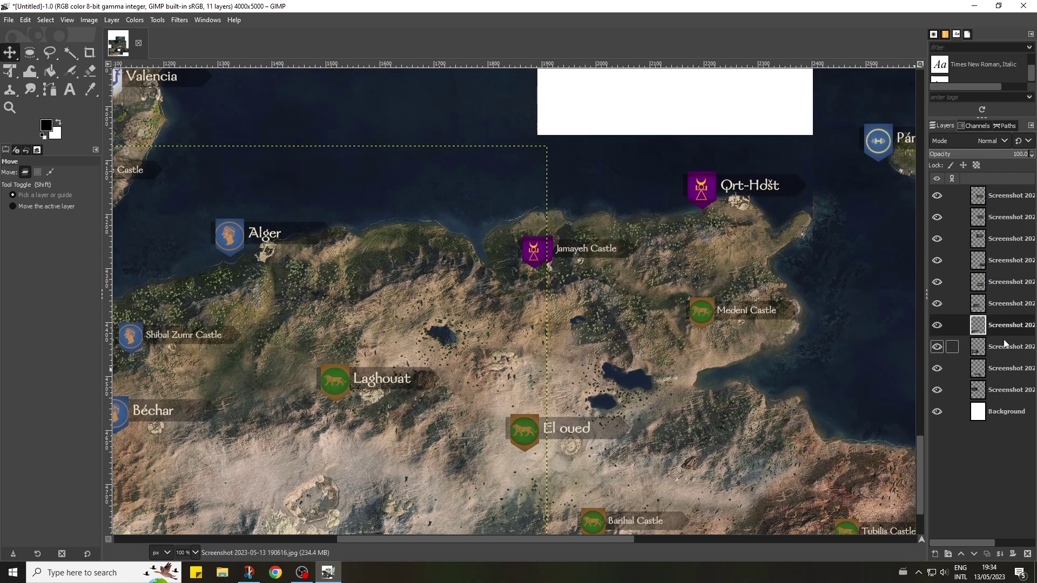
pyautogui.moveTo(977, 369); pyautogui.dragTo(979, 325)
pyautogui.moveTo(993, 366); pyautogui.dragTo(1010, 326)
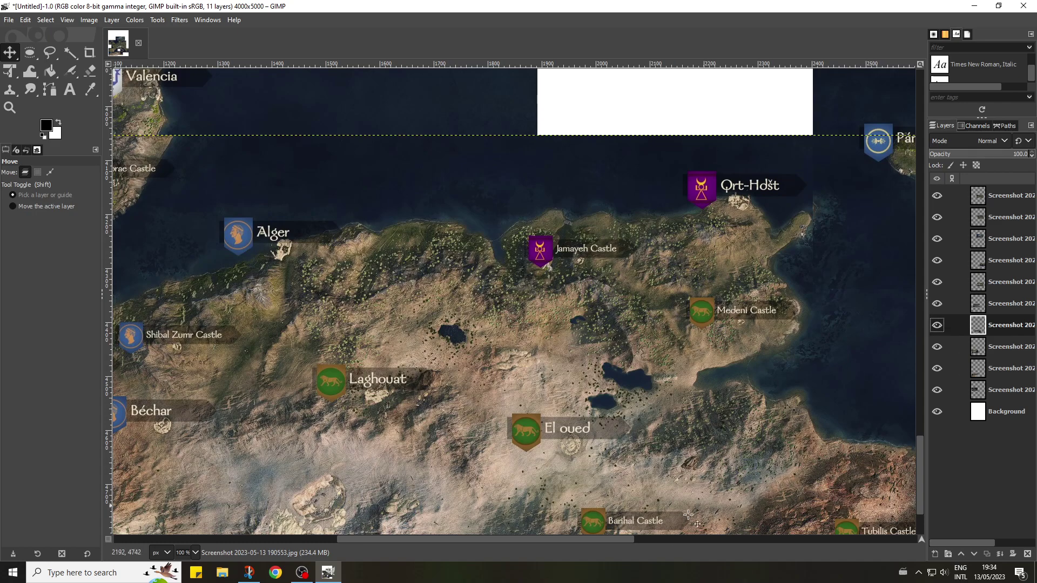
# - Examine the stitching across southern Italy and central Europe, and check the whole assembled map
pyautogui.moveTo(623, 543); pyautogui.dragTo(782, 412)
pyautogui.scroll(5, 781, 412)
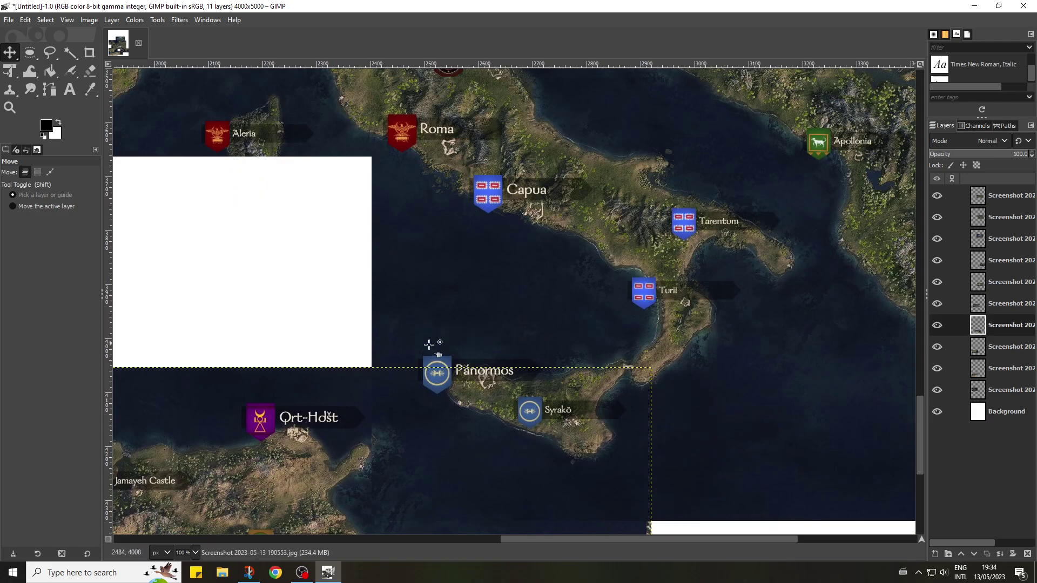
pyautogui.scroll(10, 664, 433)
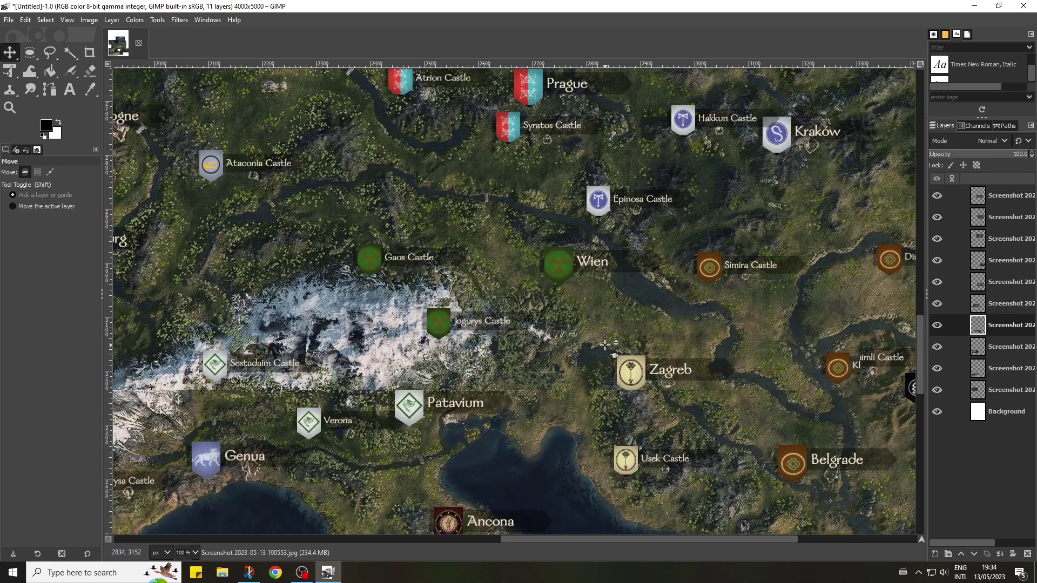
pyautogui.scroll(-6, 605, 344)
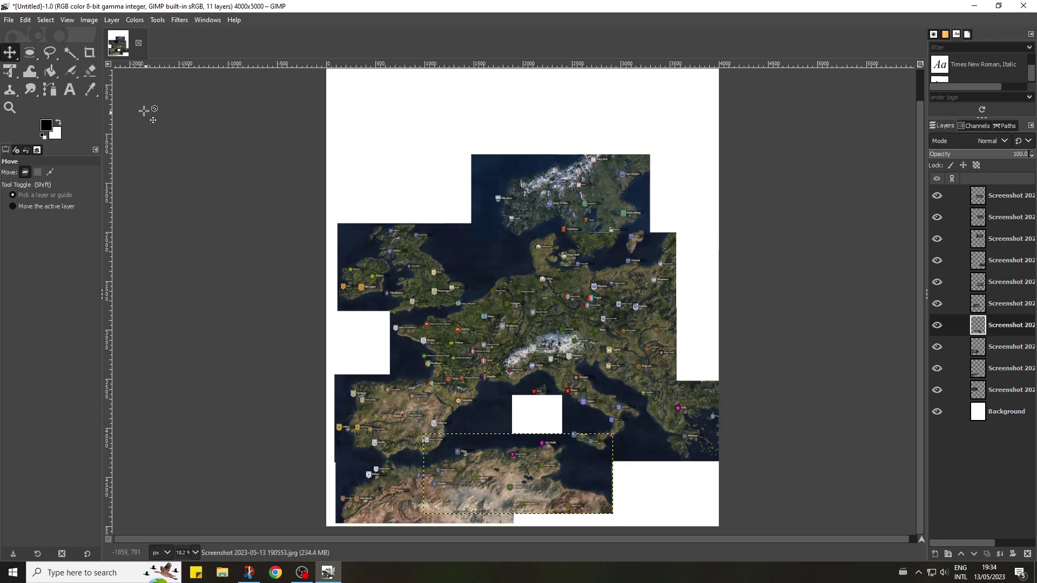
# - Sample the map's dark sea colour as the foreground colour, set the Color Picker to pick only, and activate Bucket Fill
pyautogui.click(49, 72)
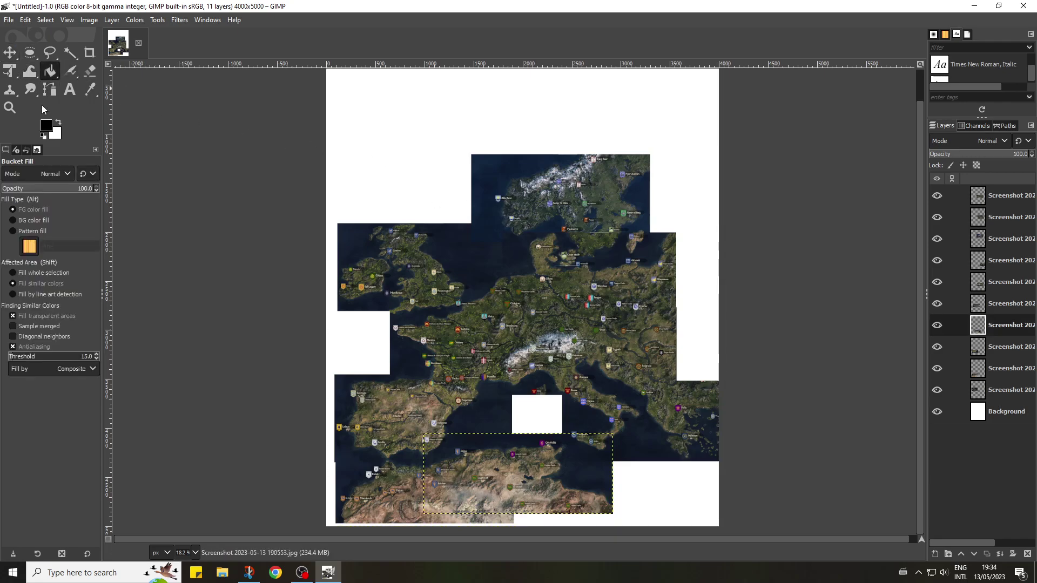
pyautogui.click(17, 176)
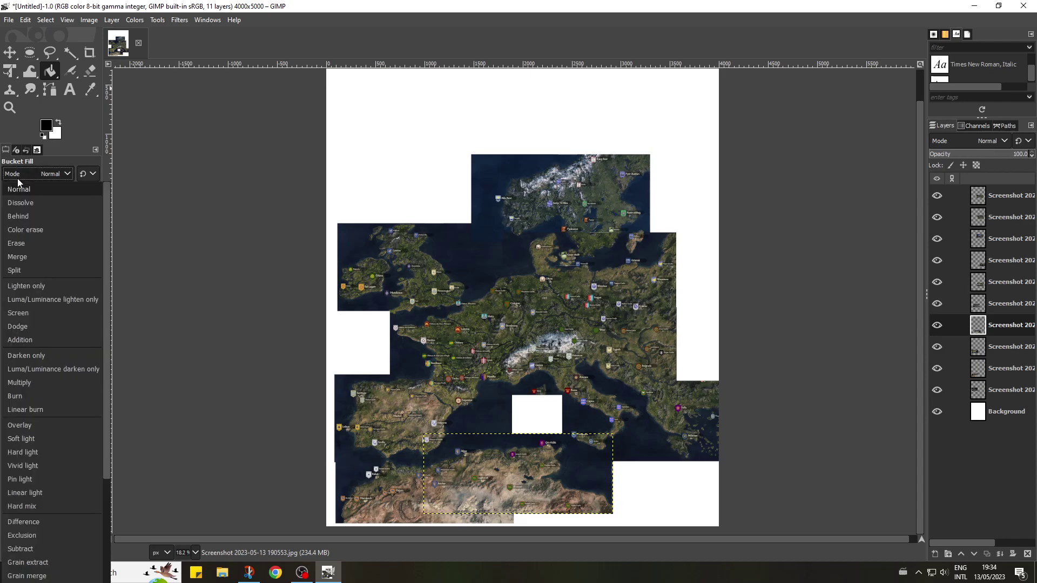
pyautogui.click(18, 179)
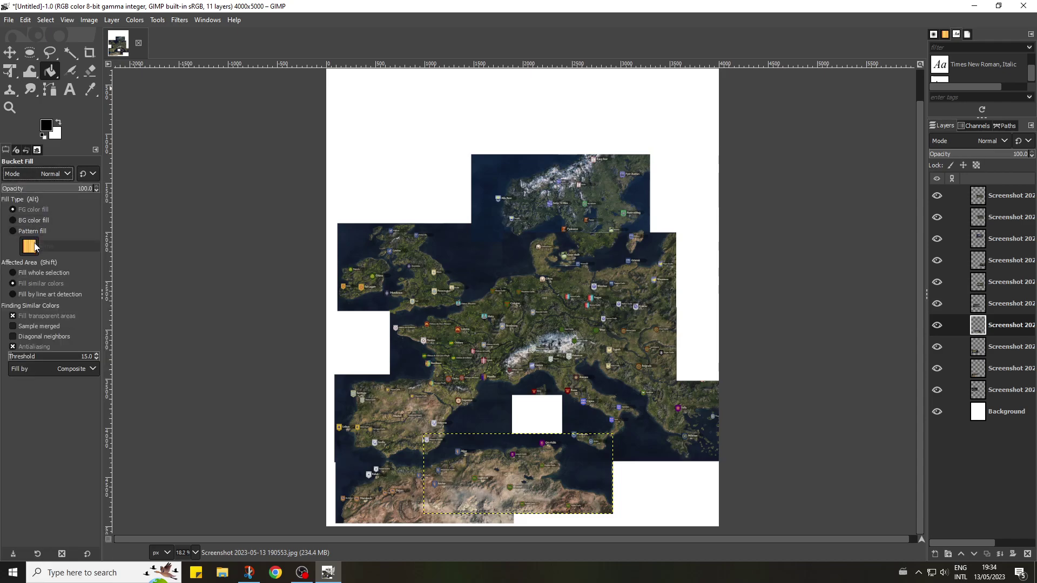
pyautogui.click(76, 76)
pyautogui.click(90, 90)
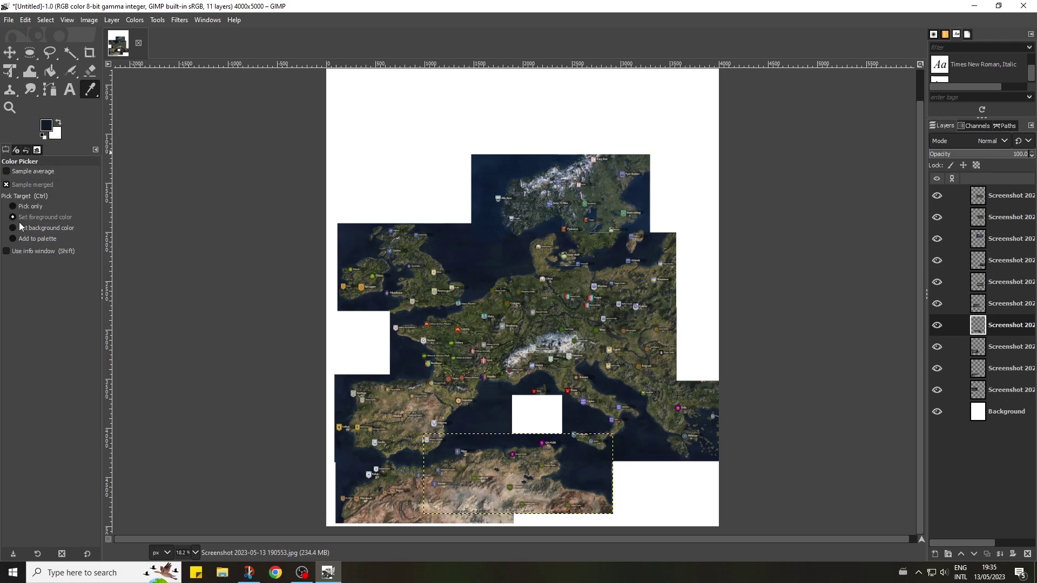
pyautogui.click(15, 206)
pyautogui.click(46, 76)
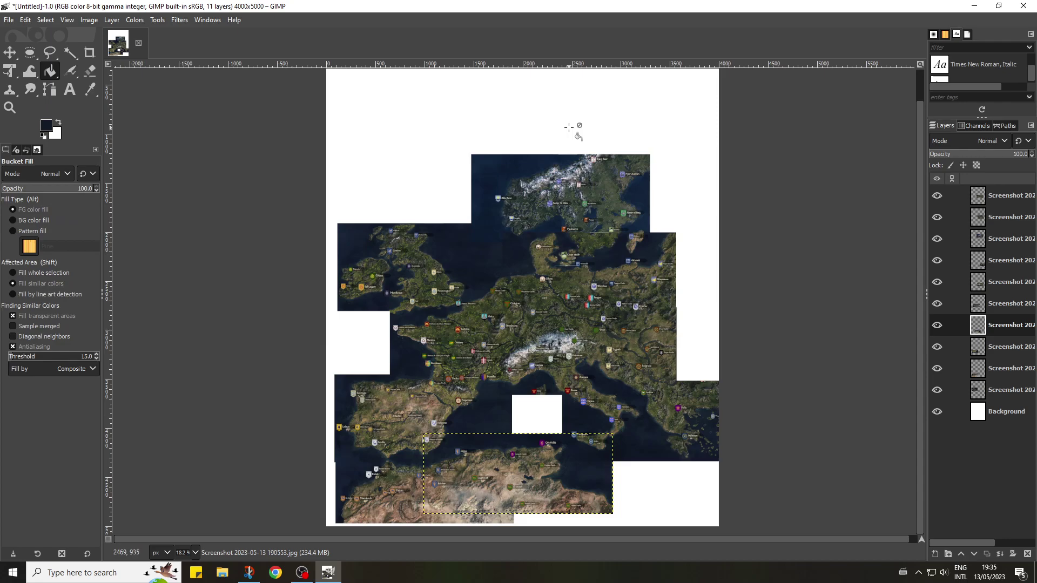
# - Set Bucket Fill to pattern fill with the Big Blue pattern
pyautogui.click(12, 234)
pyautogui.click(30, 249)
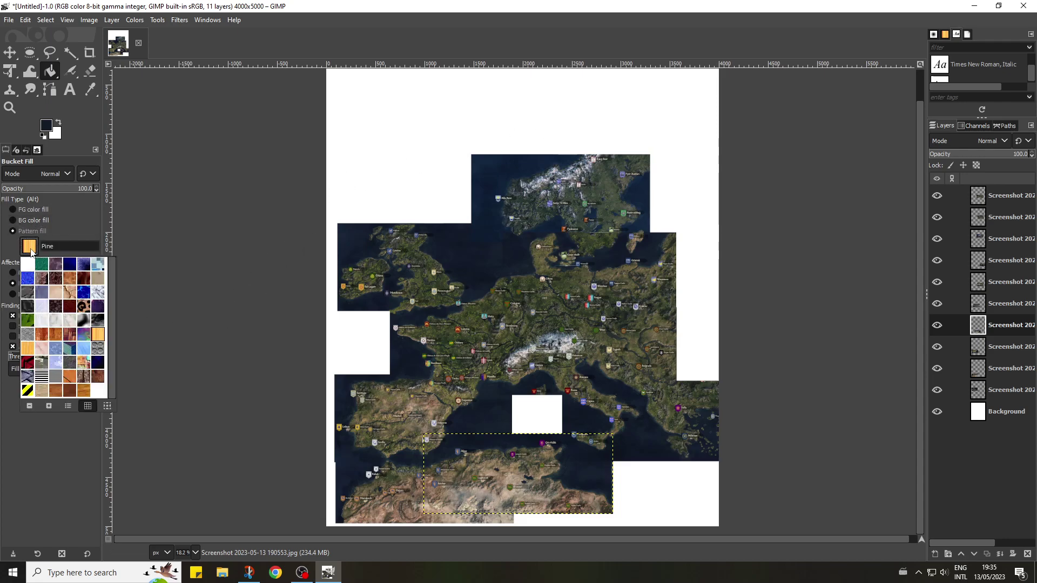
pyautogui.click(74, 269)
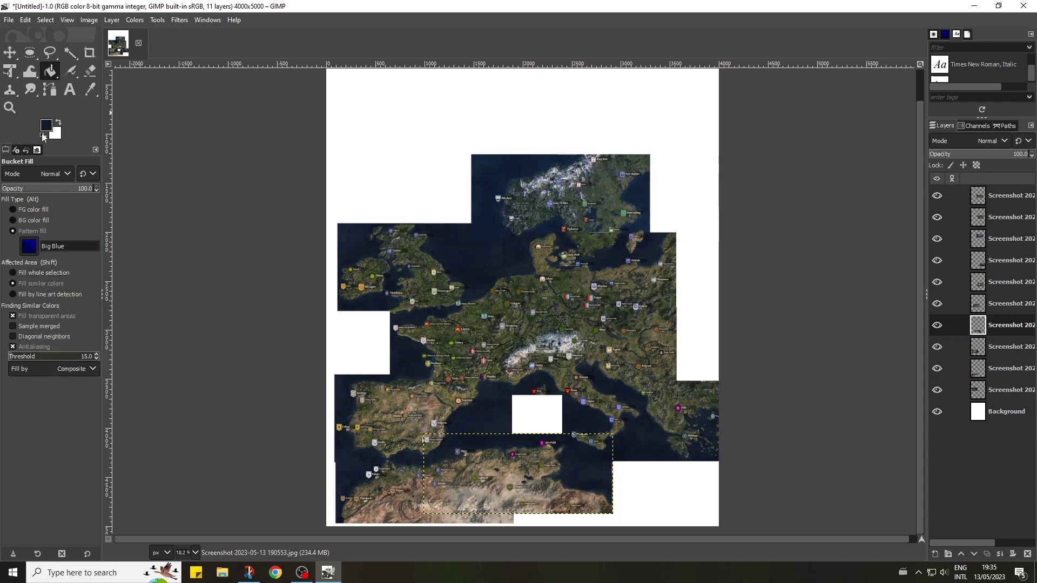
pyautogui.click(65, 175)
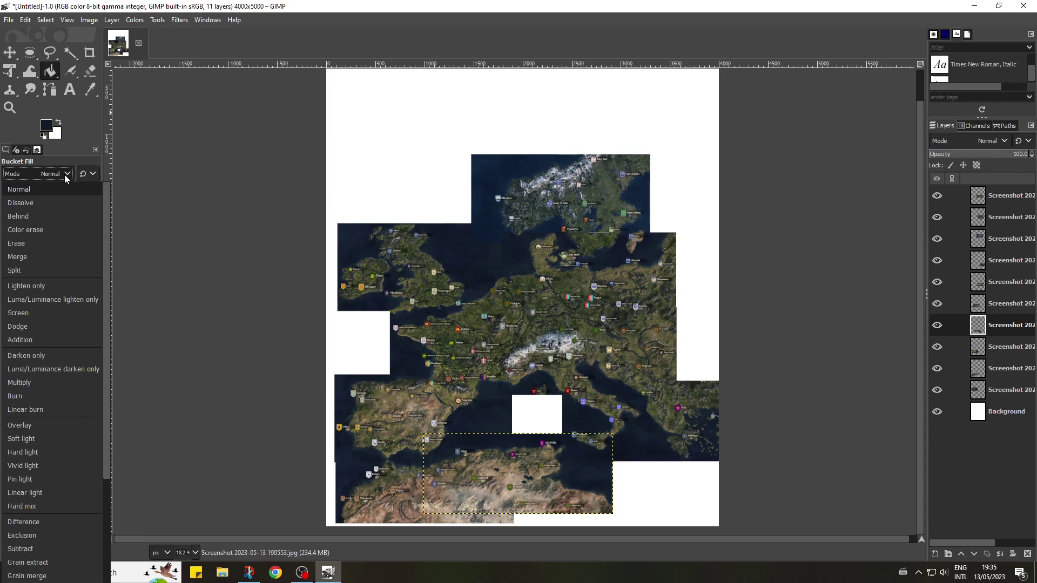
pyautogui.click(64, 173)
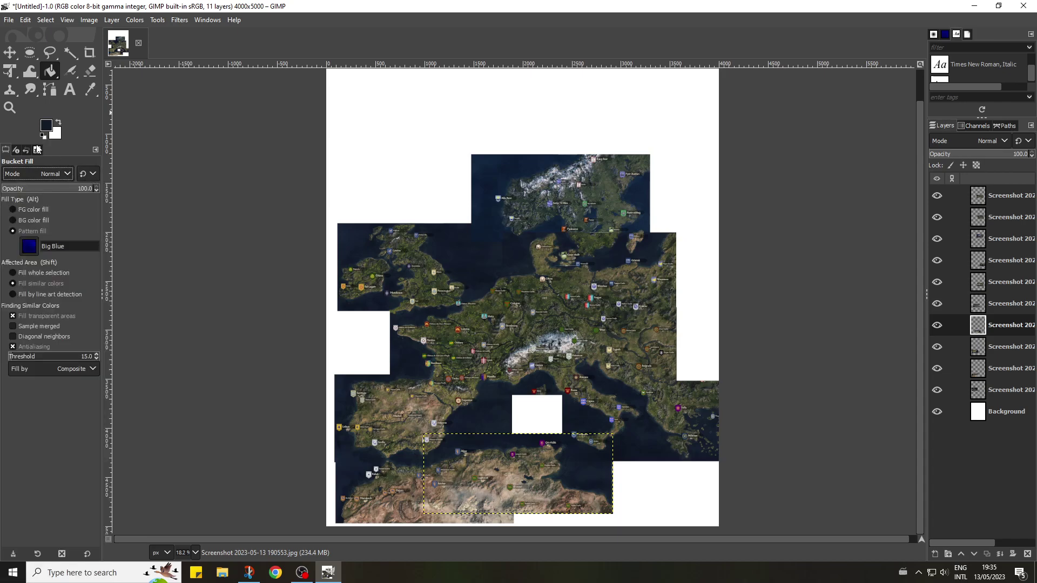
pyautogui.click(56, 133)
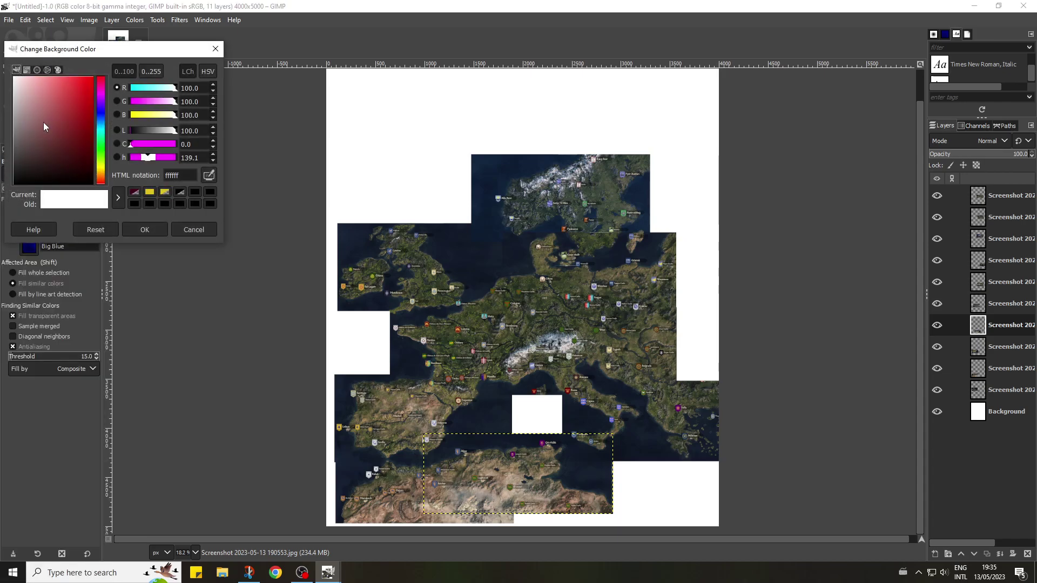
pyautogui.click(215, 50)
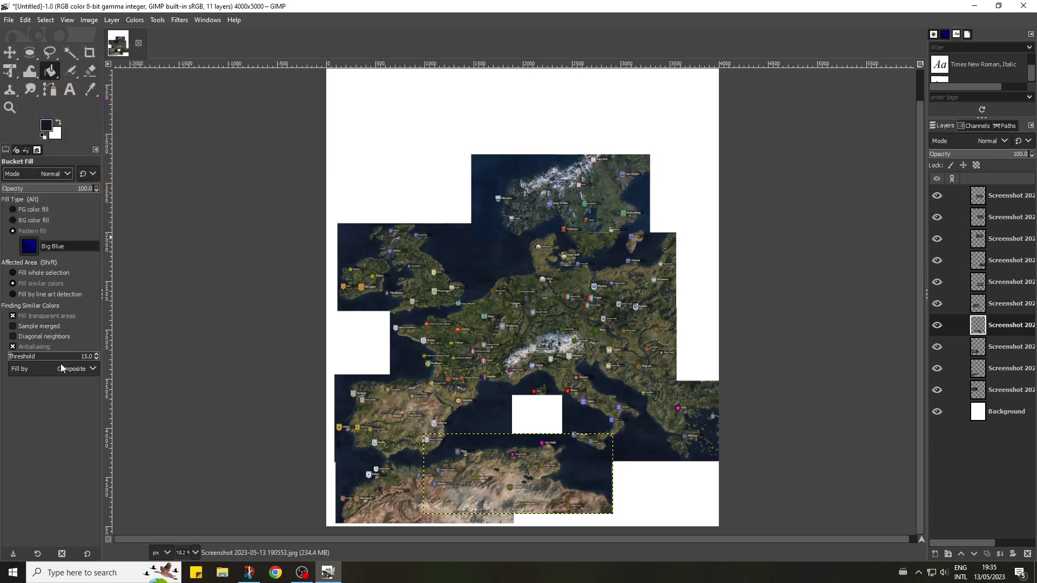
pyautogui.click(97, 364)
pyautogui.click(98, 364)
# - Try a Big Blue pattern fill on the Tunisia layer, and undo the fill
pyautogui.click(945, 35)
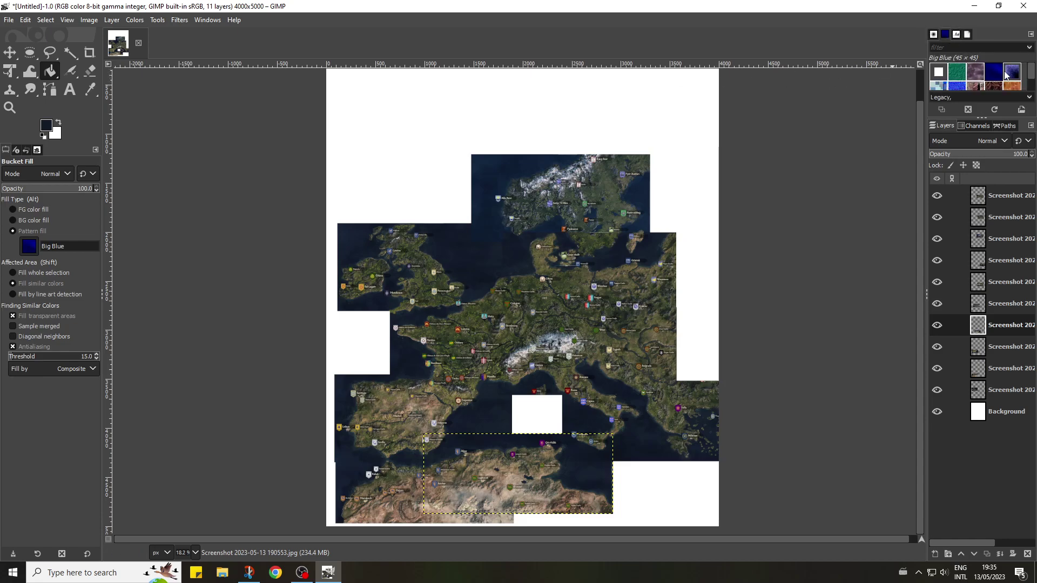
pyautogui.click(976, 73)
pyautogui.moveTo(987, 76); pyautogui.dragTo(556, 116)
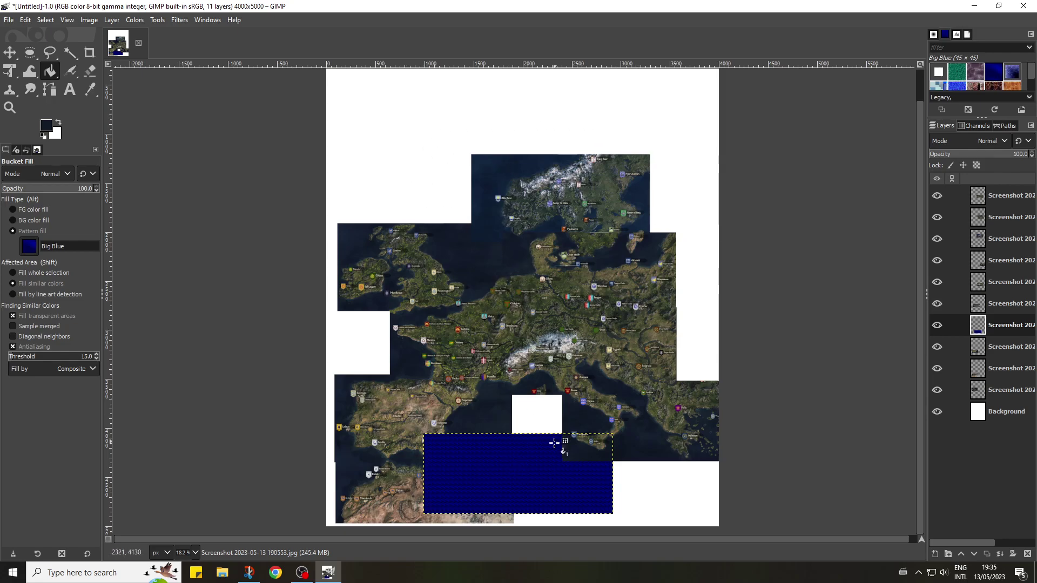
pyautogui.rightClick(628, 498)
pyautogui.click(628, 500)
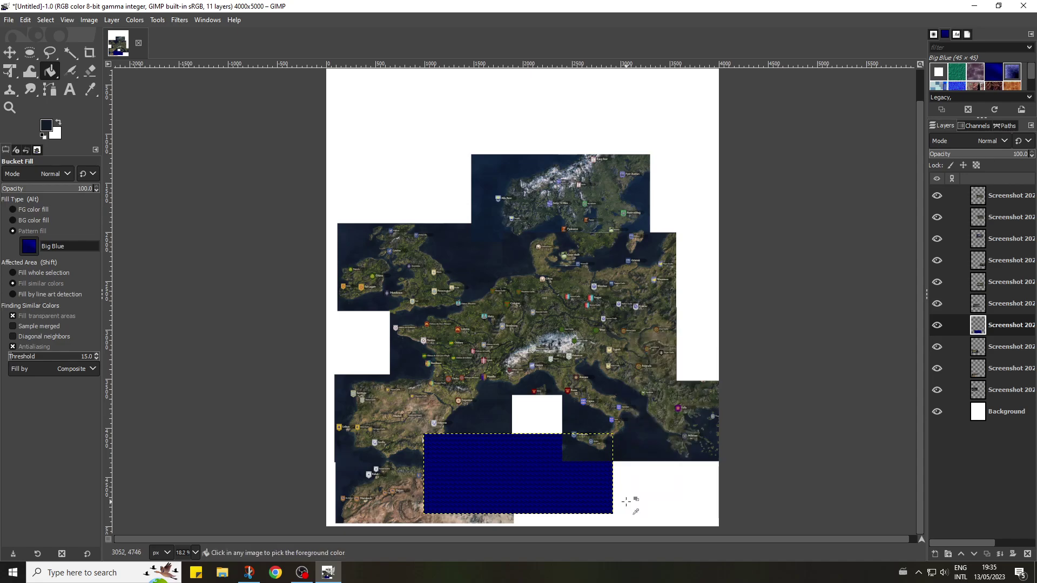
pyautogui.hotkey('ctrl', 'z')
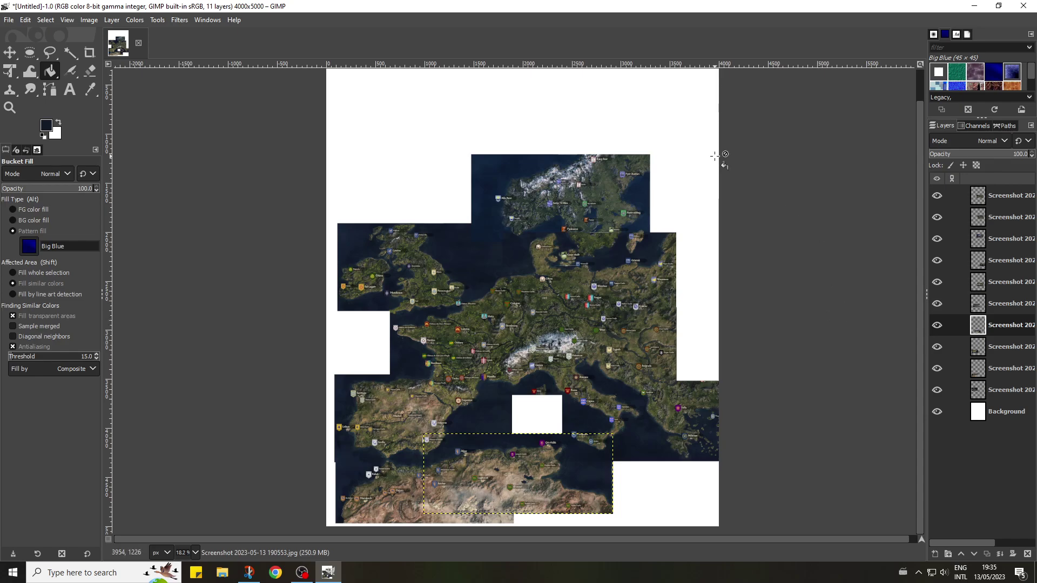
# - Export the assembled map to the Desktop as casltle_map.png with the default PNG options, and quit GIMP discarding the unsaved changes
pyautogui.click(10, 21)
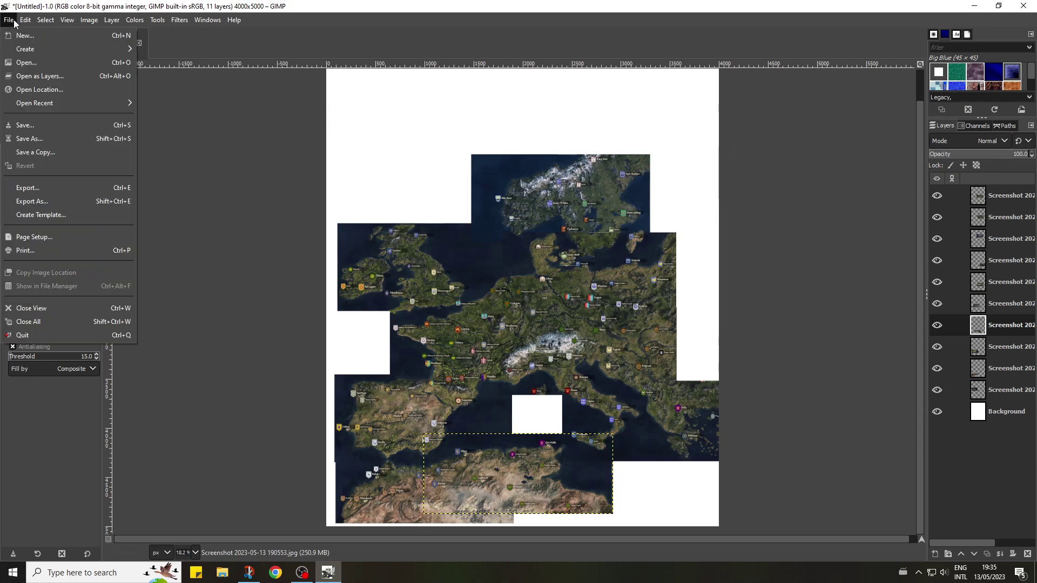
pyautogui.click(70, 188)
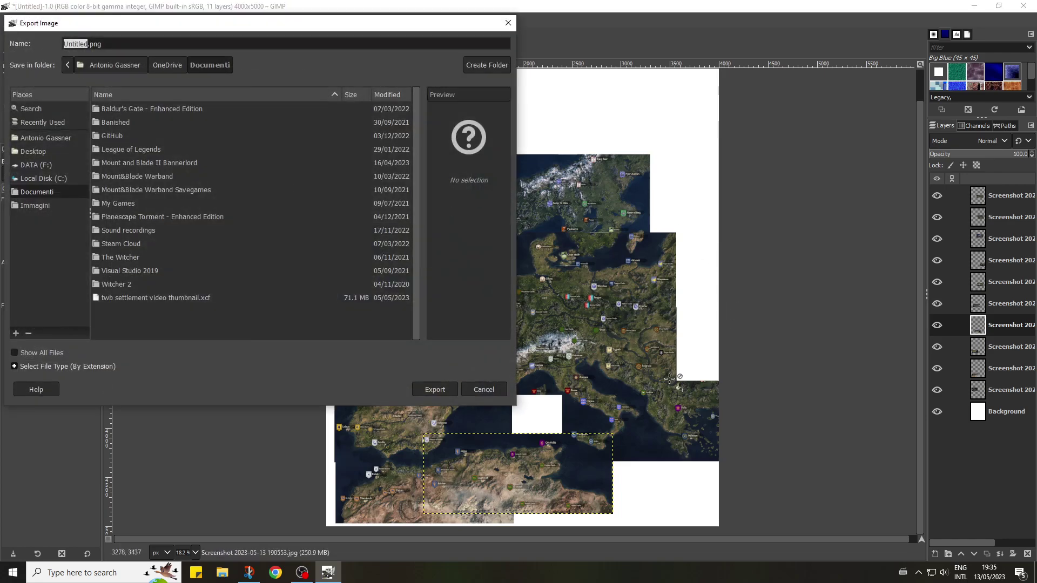
pyautogui.click(118, 44)
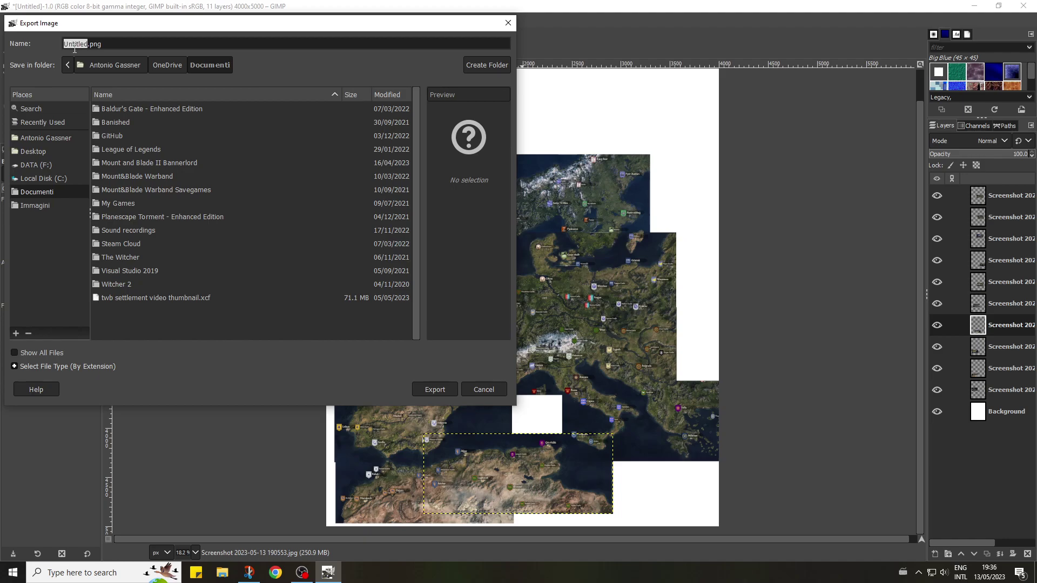
pyautogui.write('casltle_map')
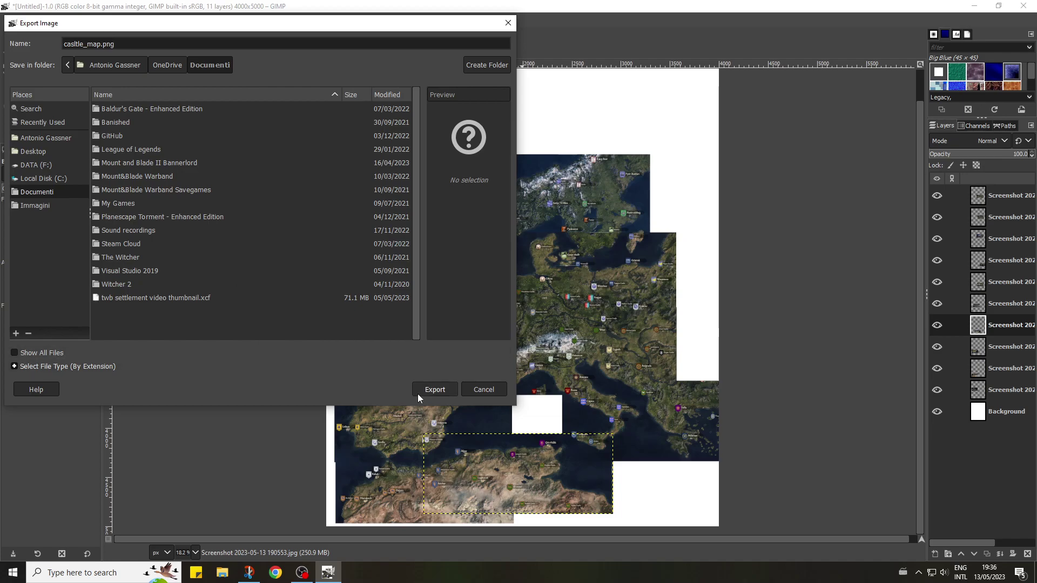
pyautogui.click(35, 154)
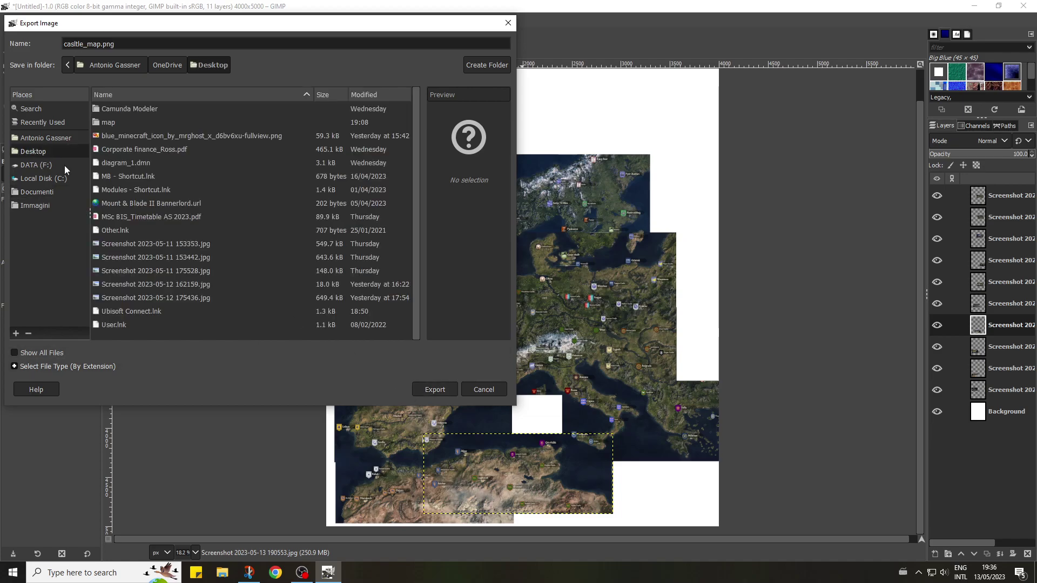
pyautogui.click(435, 390)
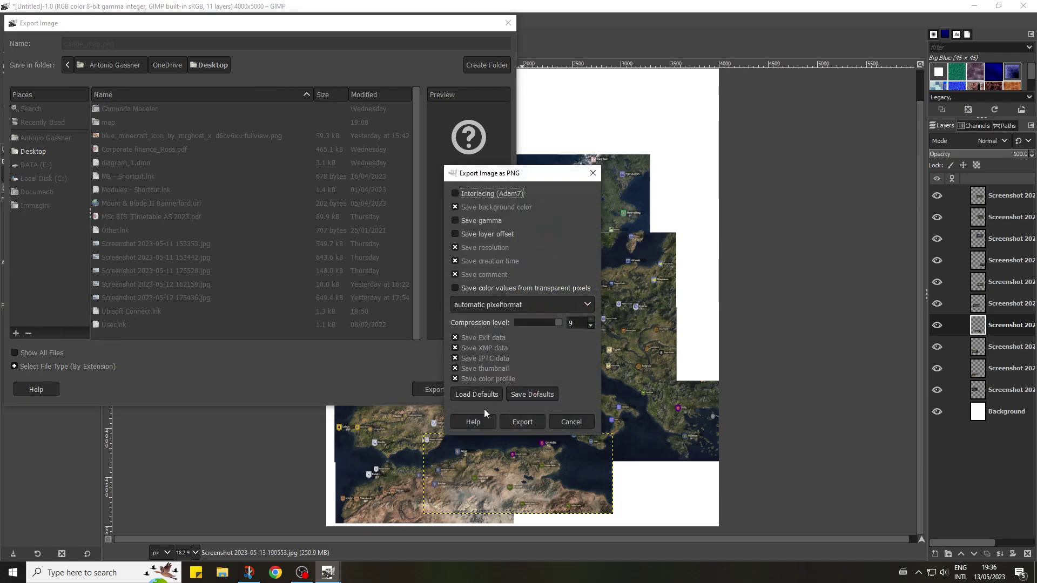
pyautogui.click(530, 420)
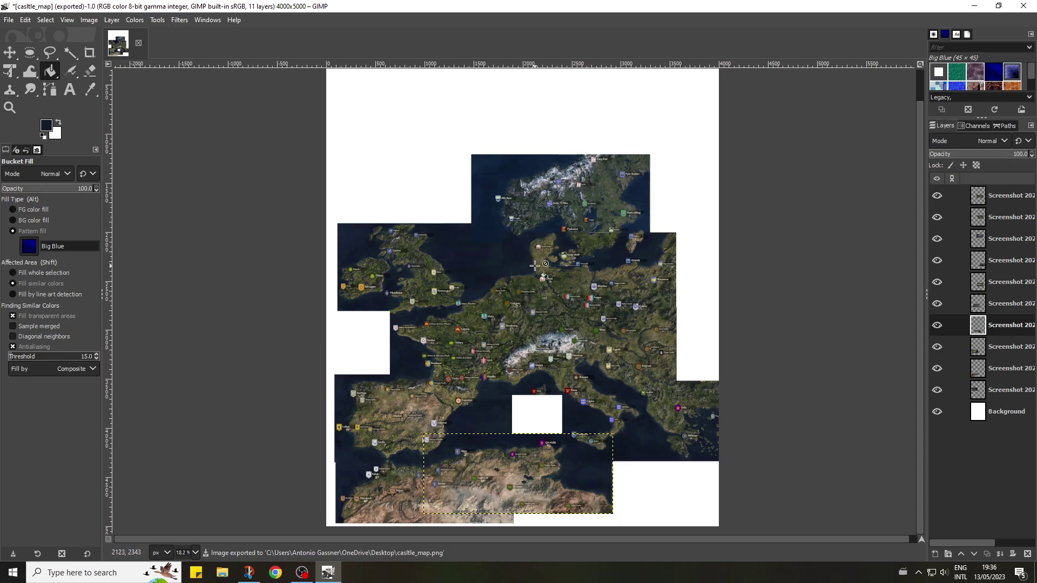
pyautogui.click(1022, 5)
pyautogui.click(177, 209)
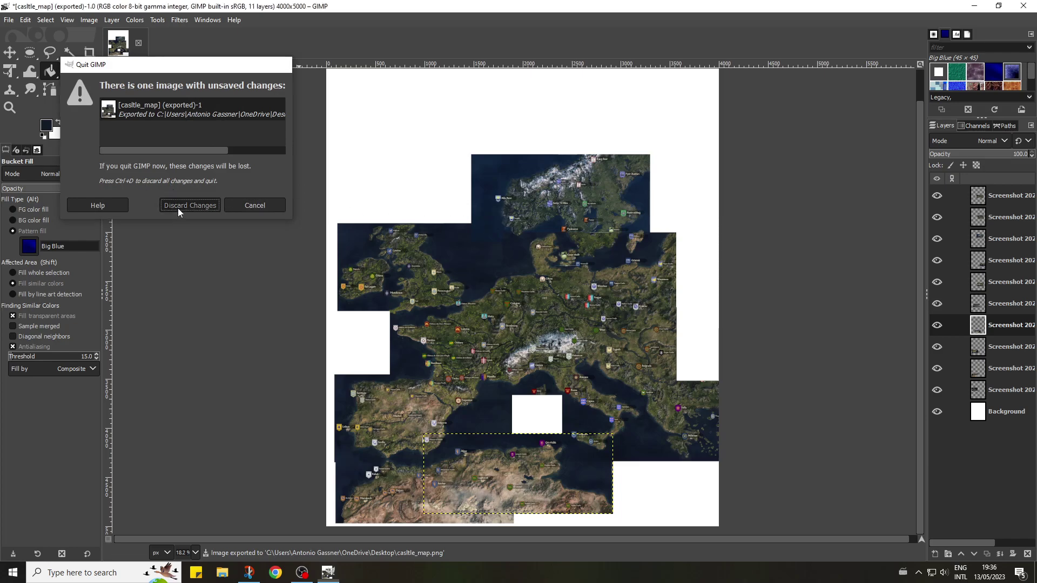
# - Open the exported casltle_map.png from the desktop in Photos and inspect its detail around Strasbourg and its overall extent
pyautogui.doubleClick(17, 251)
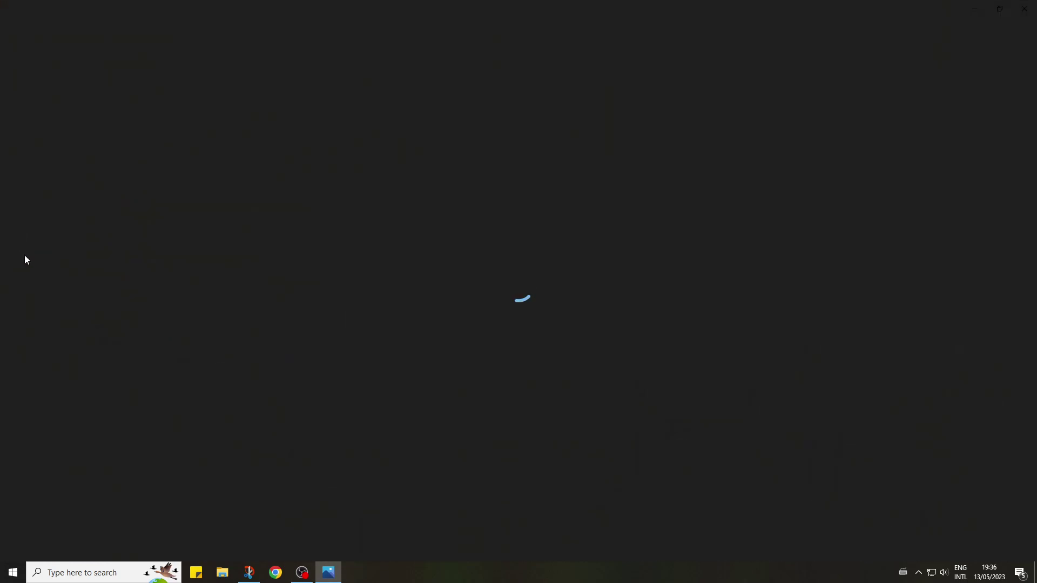
pyautogui.scroll(5, 492, 350)
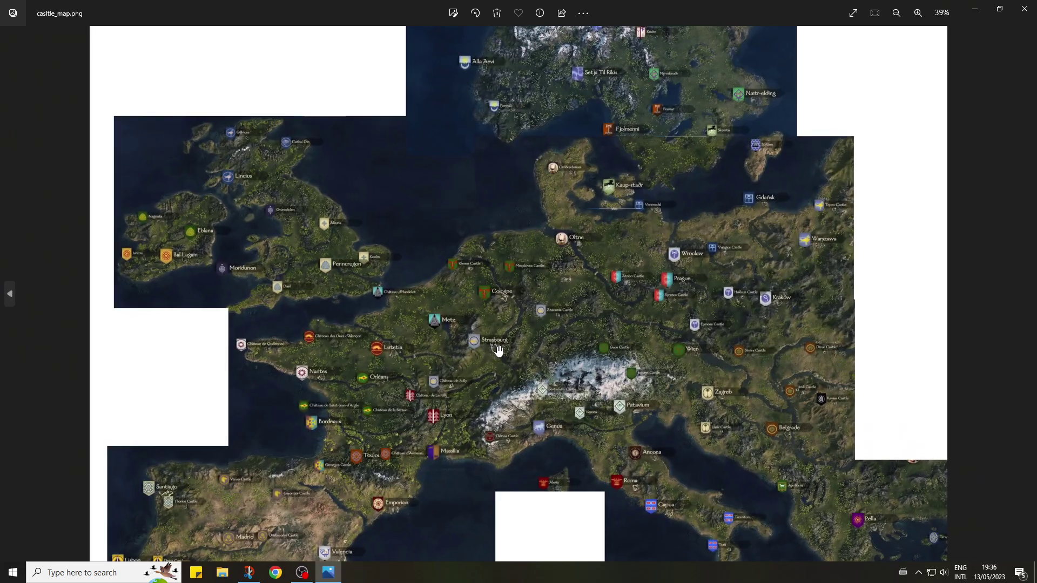
pyautogui.scroll(3, 525, 368)
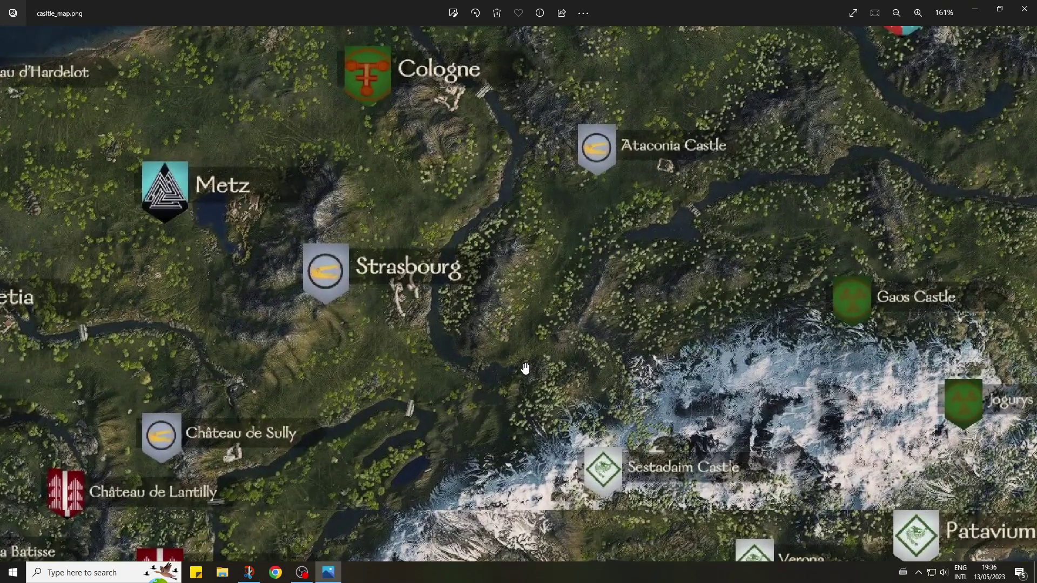
pyautogui.scroll(-8, 525, 368)
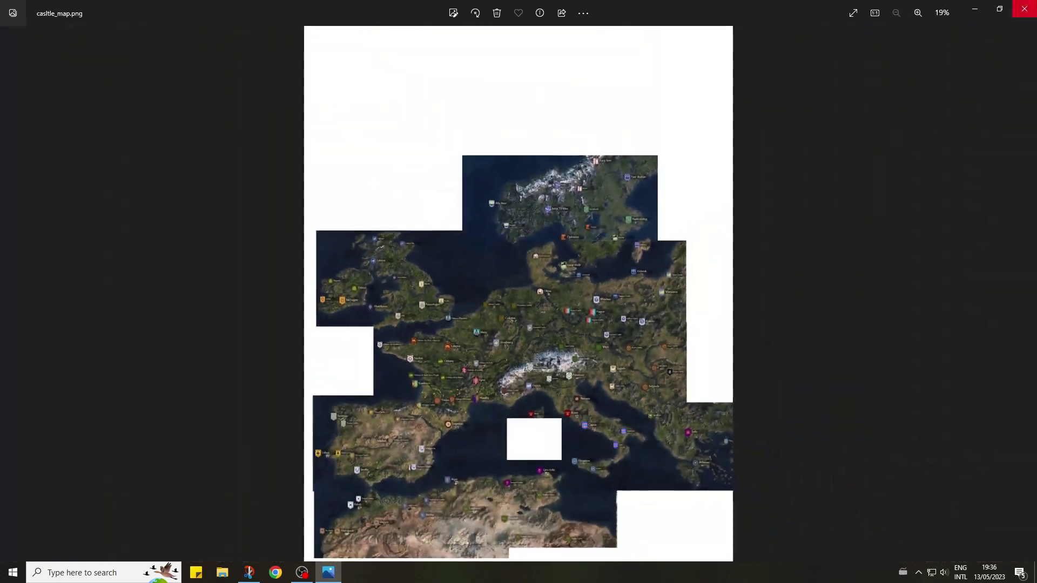
pyautogui.hotkey('alt', 'F4')
# - Edit casltle_map with Photos and crop off the blank strips along the outer edges of the map
pyautogui.rightClick(25, 241)
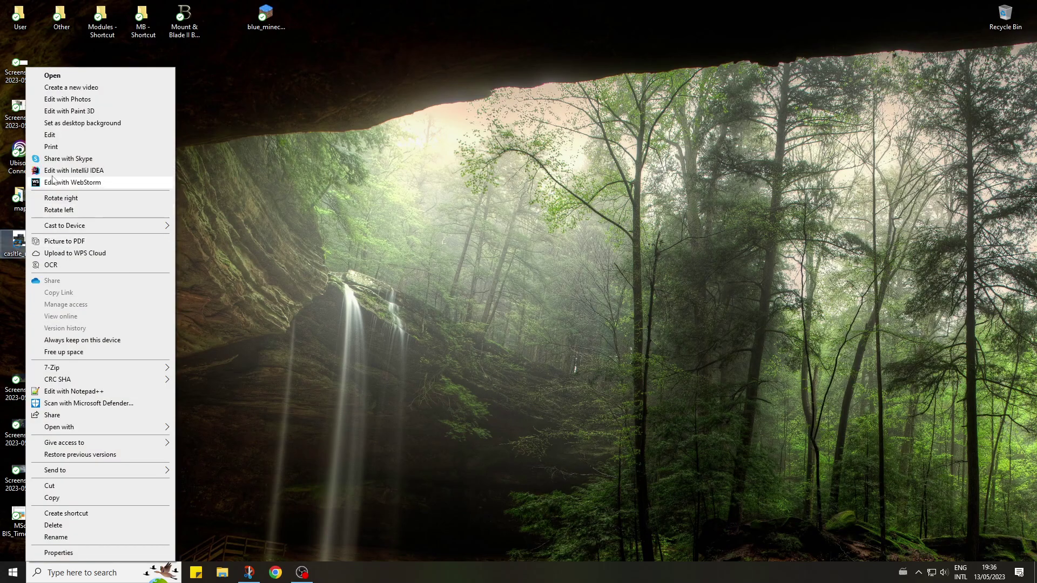
pyautogui.click(60, 99)
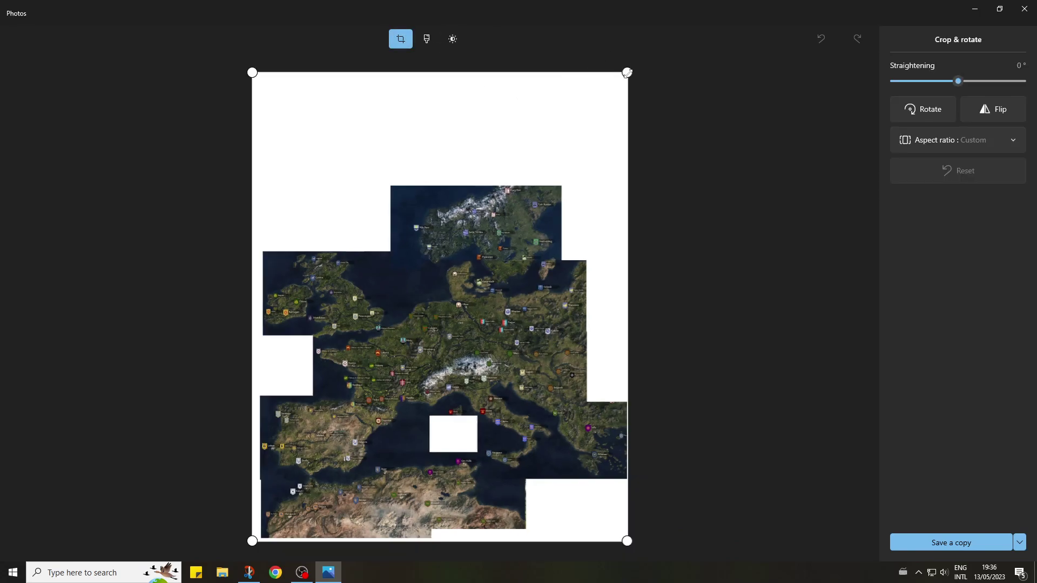
pyautogui.moveTo(626, 71); pyautogui.dragTo(621, 183)
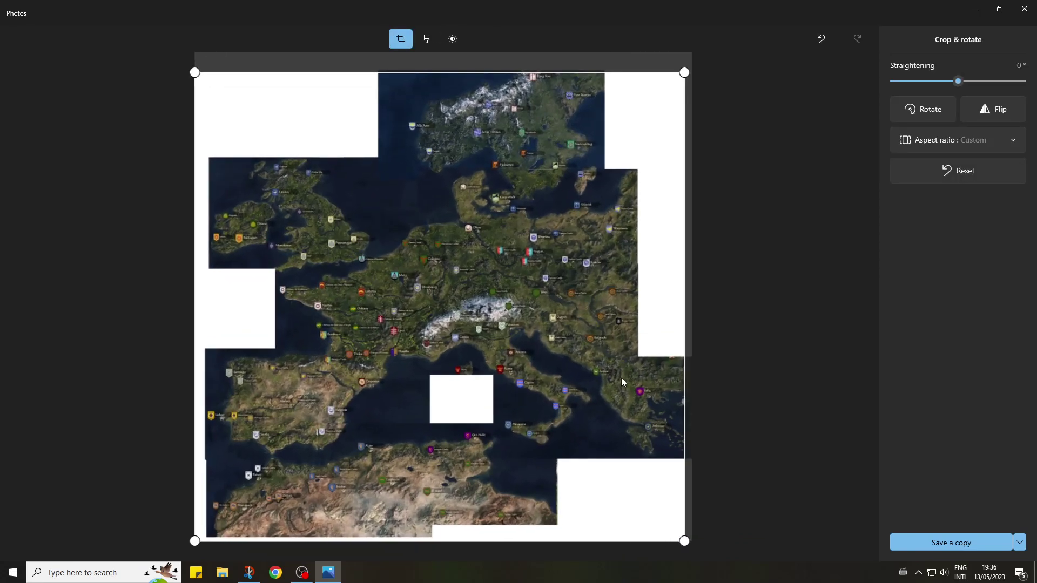
pyautogui.moveTo(196, 540); pyautogui.dragTo(190, 541)
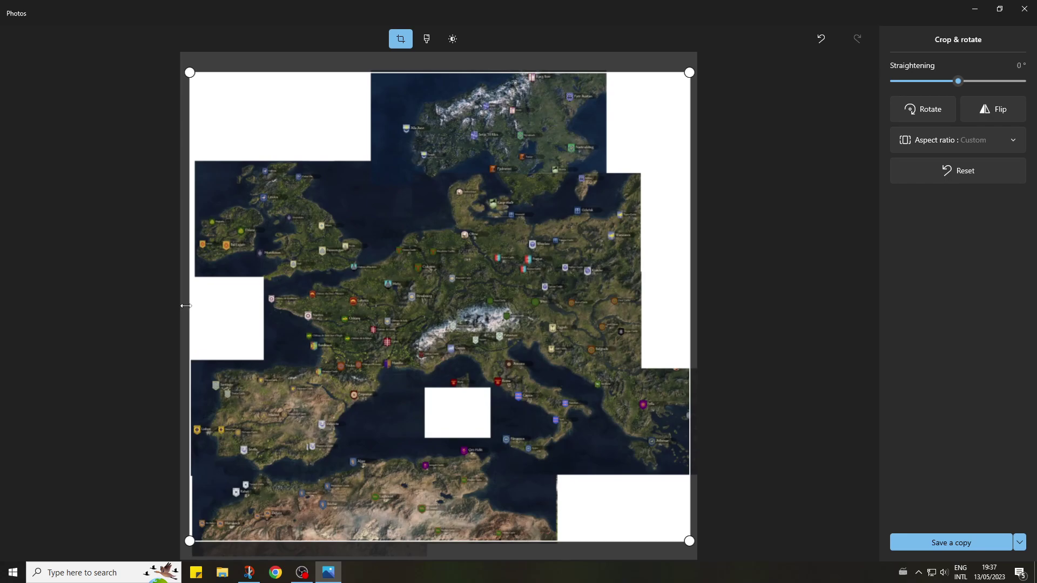
pyautogui.moveTo(185, 306); pyautogui.dragTo(189, 304)
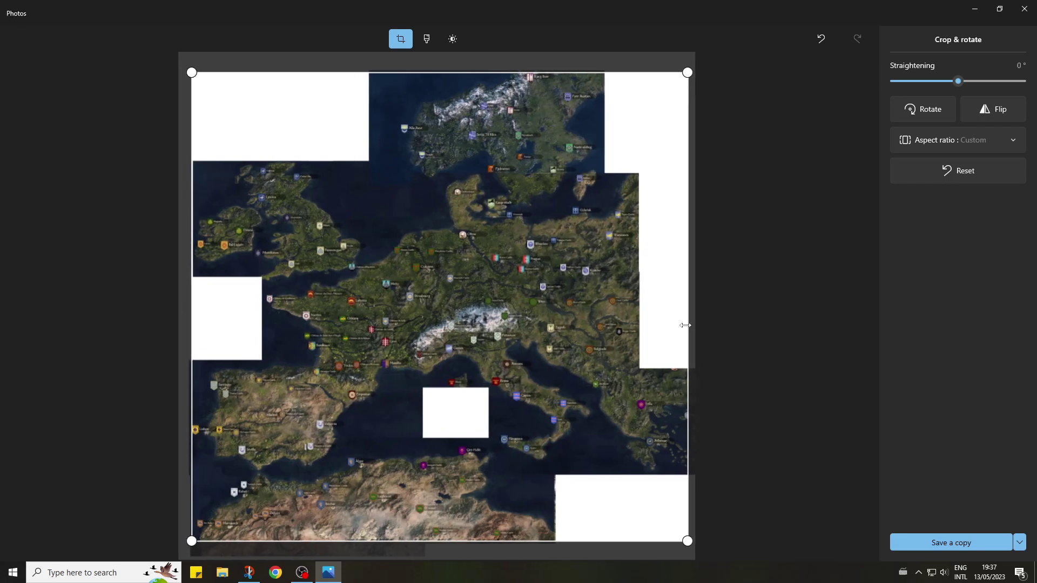
# - Save the cropped map as casltle_map PNG on the Desktop, replacing the existing file, and close Photos
pyautogui.hotkey('ctrl', 's')
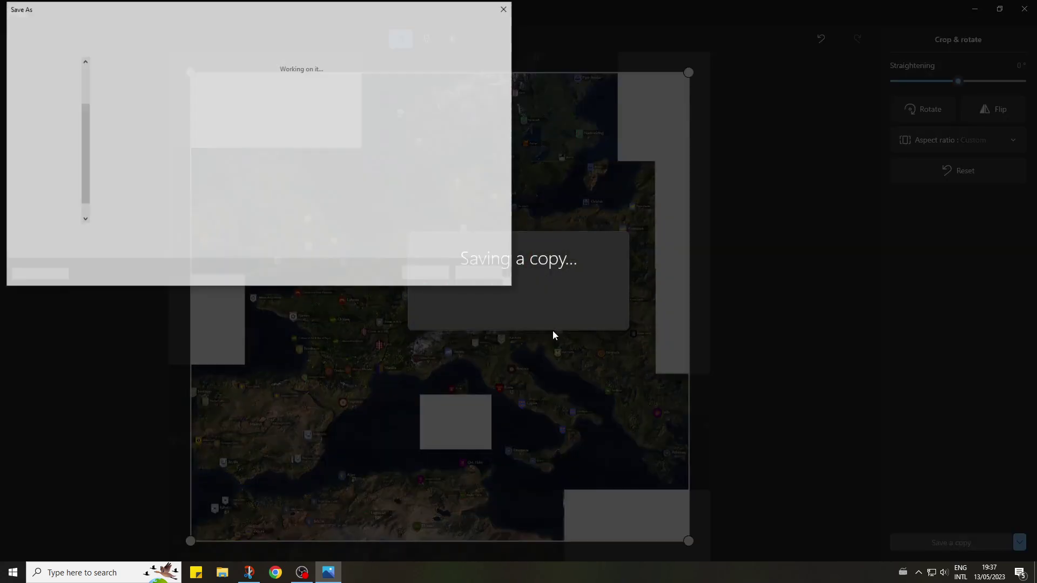
pyautogui.click(427, 274)
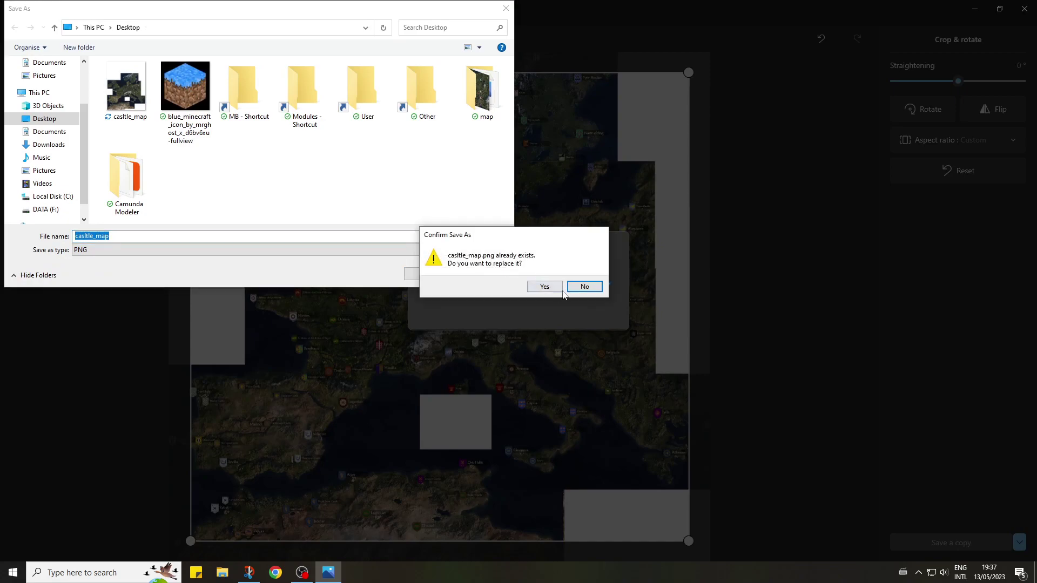
pyautogui.click(543, 287)
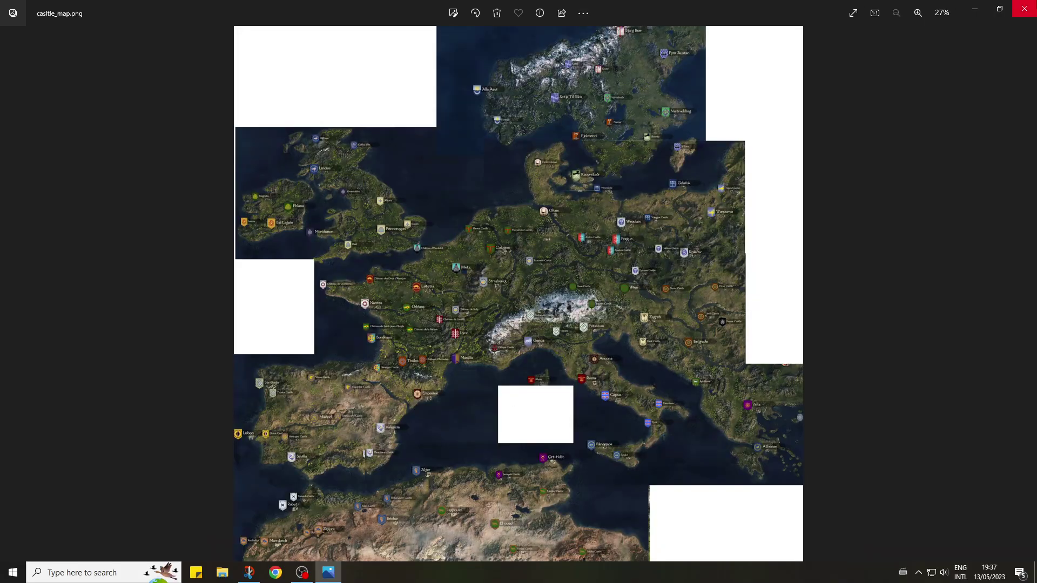
pyautogui.click(1025, 8)
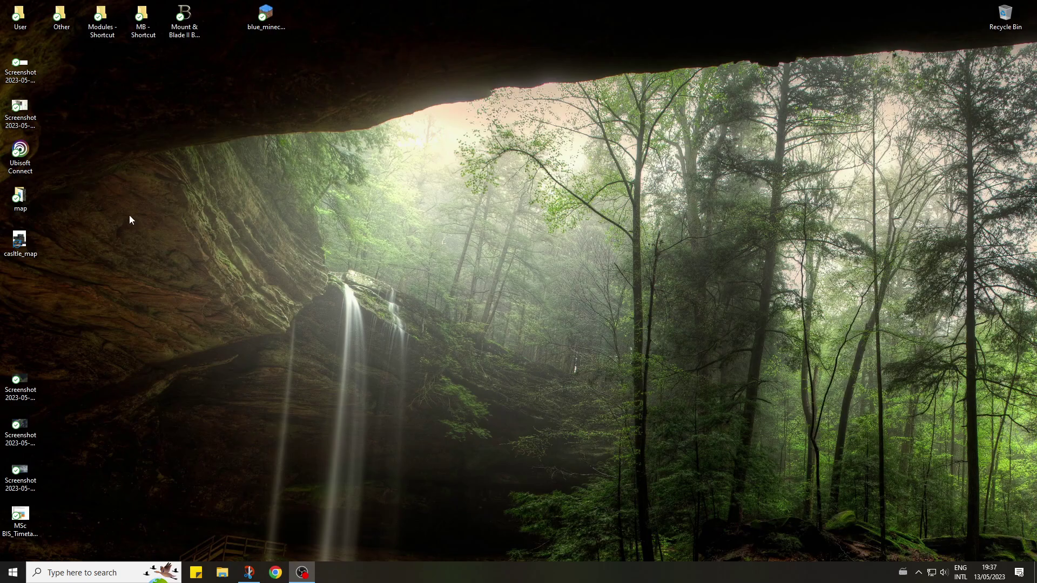
# - Open the cropped casltle_map image and examine its detail around Oltne and the area north of it
pyautogui.doubleClick(22, 237)
pyautogui.scroll(10, 562, 241)
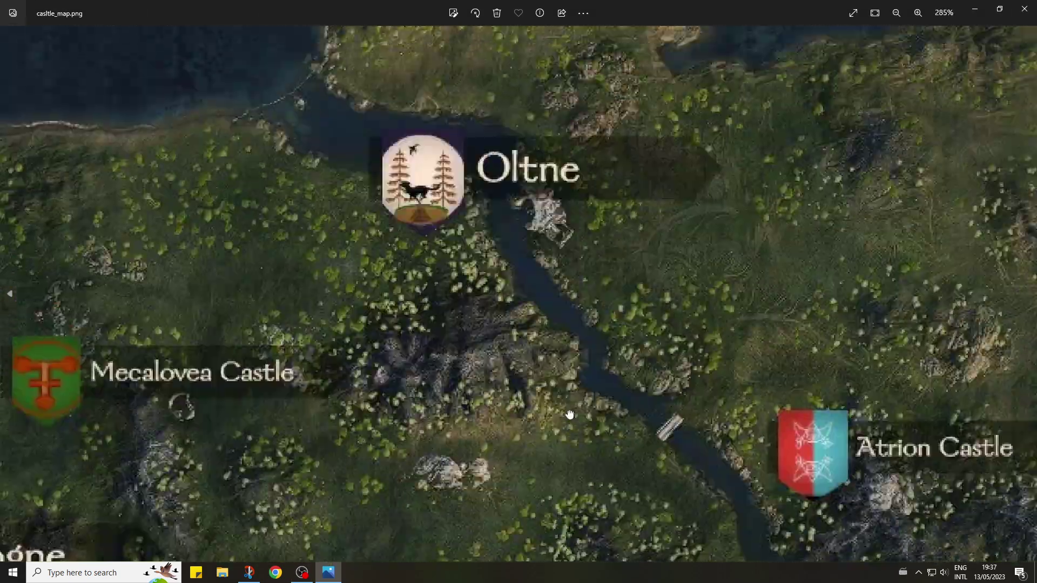
pyautogui.moveTo(571, 415); pyautogui.dragTo(570, 443)
pyautogui.moveTo(594, 178); pyautogui.dragTo(532, 535)
pyautogui.scroll(-3, 539, 270)
pyautogui.moveTo(611, 92); pyautogui.dragTo(497, 408)
pyautogui.moveTo(594, 204); pyautogui.dragTo(568, 475)
pyautogui.scroll(-8, 661, 199)
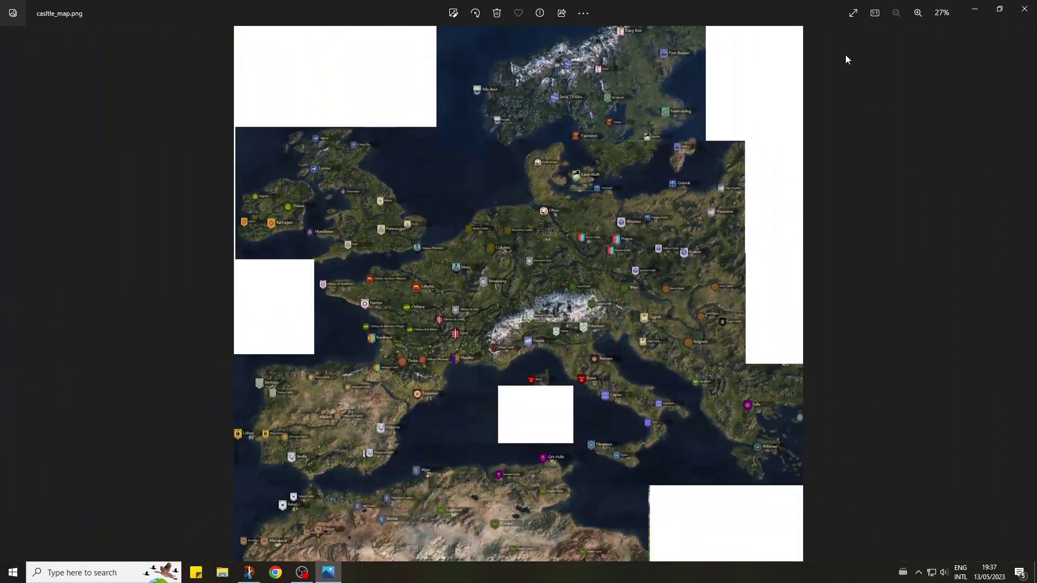
# - Close the image and check the file size of casltle_map in its file properties
pyautogui.click(1025, 9)
pyautogui.rightClick(30, 246)
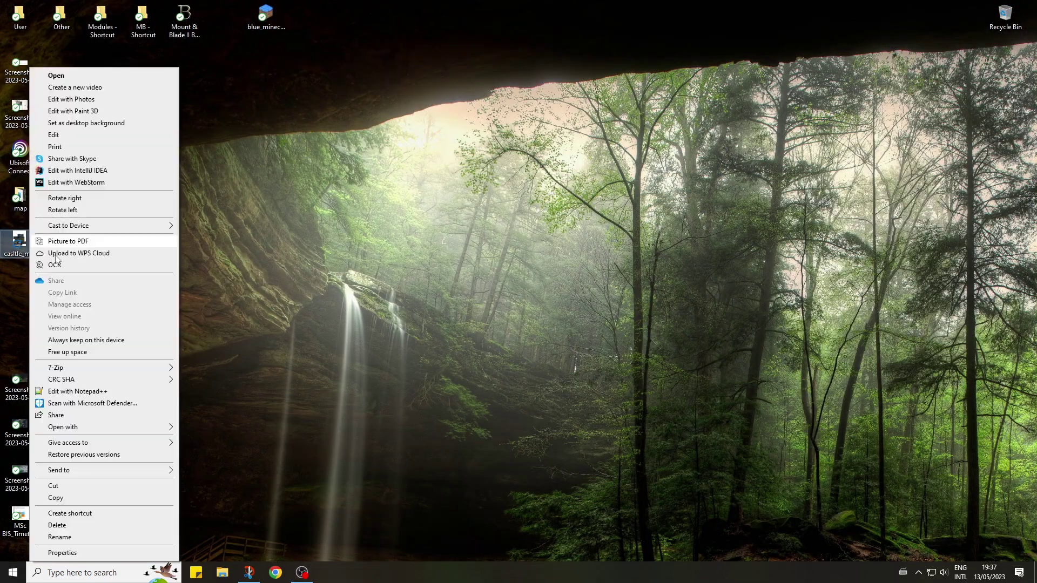
pyautogui.click(93, 552)
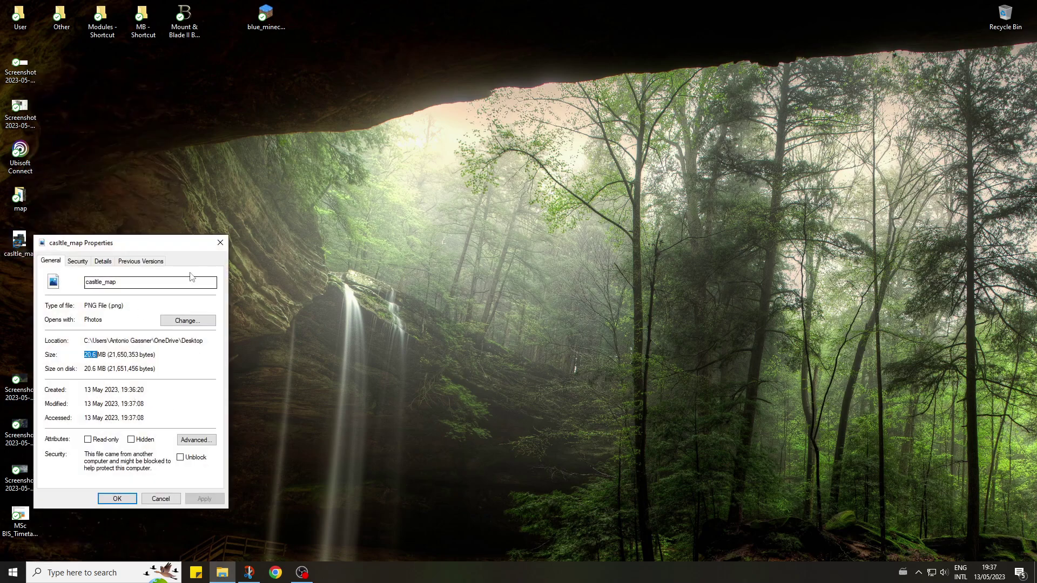